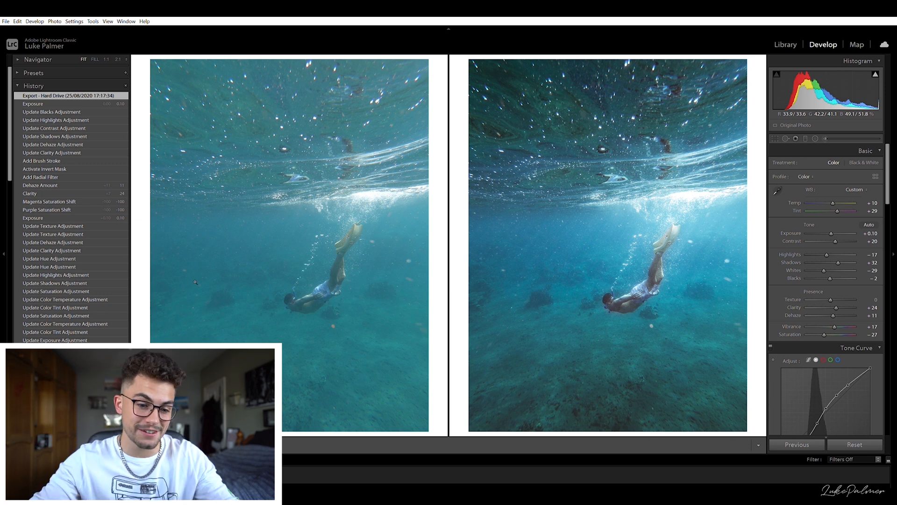
- Review the finished edit's history, then open the unedited copy of the underwater diver photo in single view
{"action": "scroll", "coordinate": [70, 291], "scroll_direction": "down", "scroll_amount": 12}
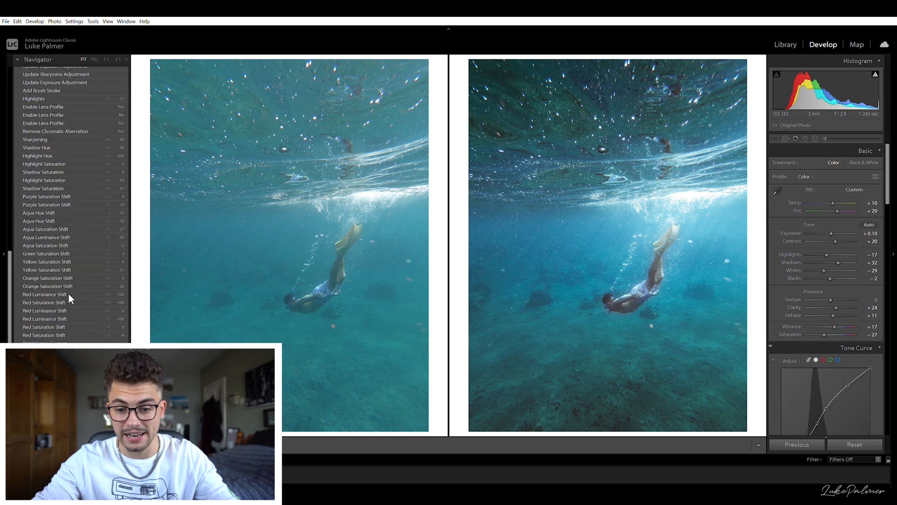
{"action": "scroll", "coordinate": [71, 304], "scroll_direction": "up", "scroll_amount": 12}
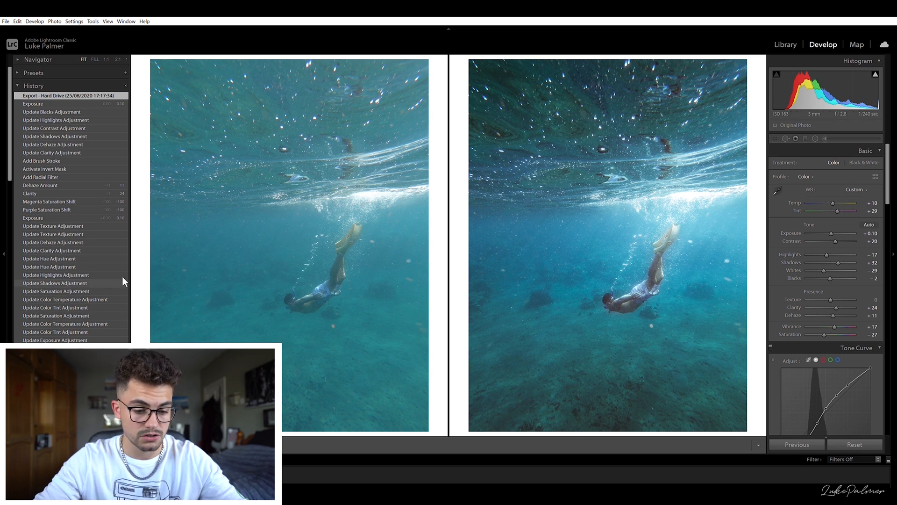
{"action": "scroll", "coordinate": [112, 289], "scroll_direction": "down", "scroll_amount": 15}
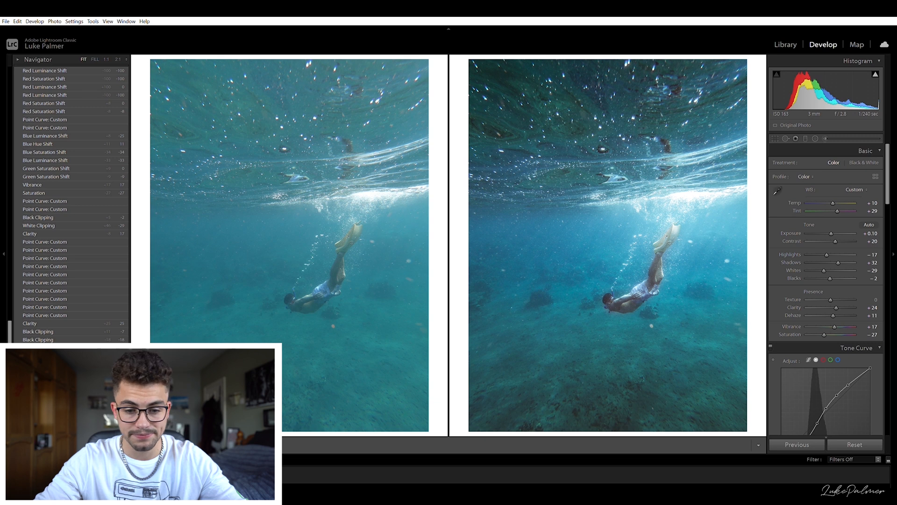
{"action": "left_click", "coordinate": [94, 404]}
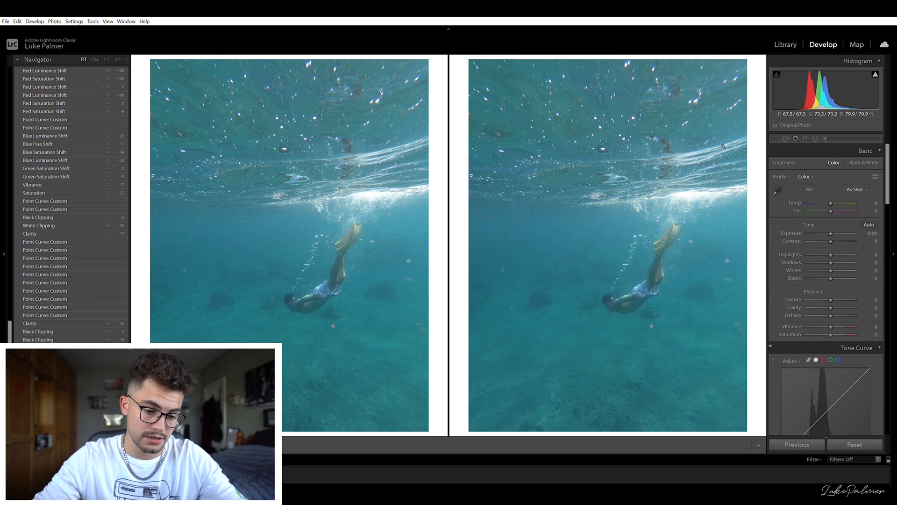
{"action": "left_click", "coordinate": [139, 444]}
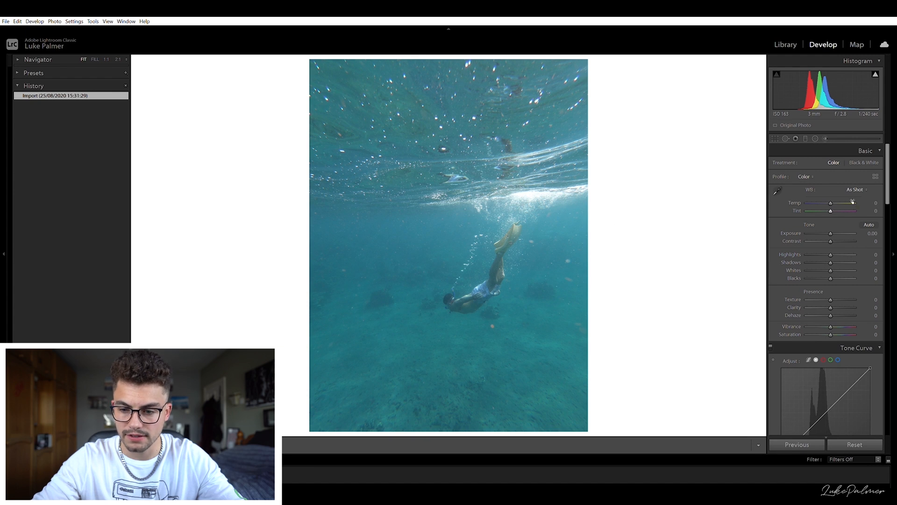
- Set white balance to Temp +4 and Tint +13, Contrast to +18 and Highlights to −60
{"action": "left_click_drag", "start_coordinate": [831, 203], "coordinate": [831, 195]}
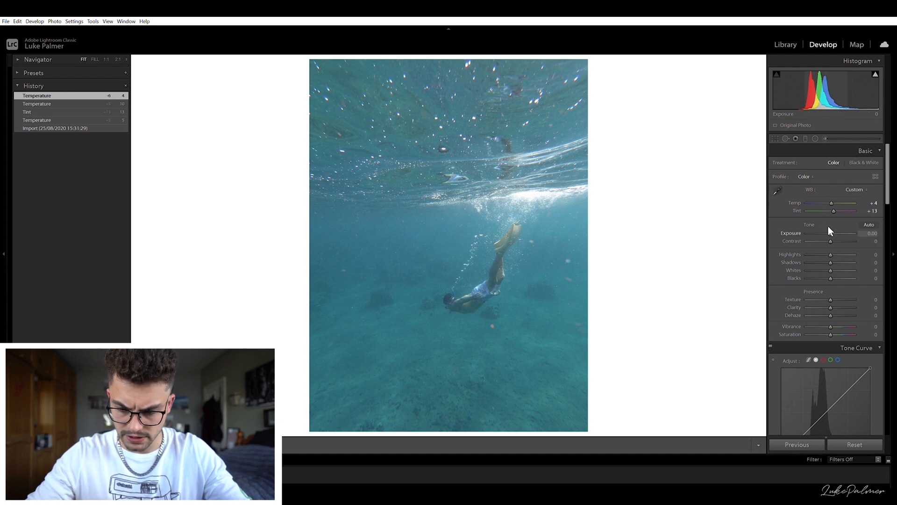
{"action": "left_click_drag", "start_coordinate": [831, 236], "coordinate": [835, 236]}
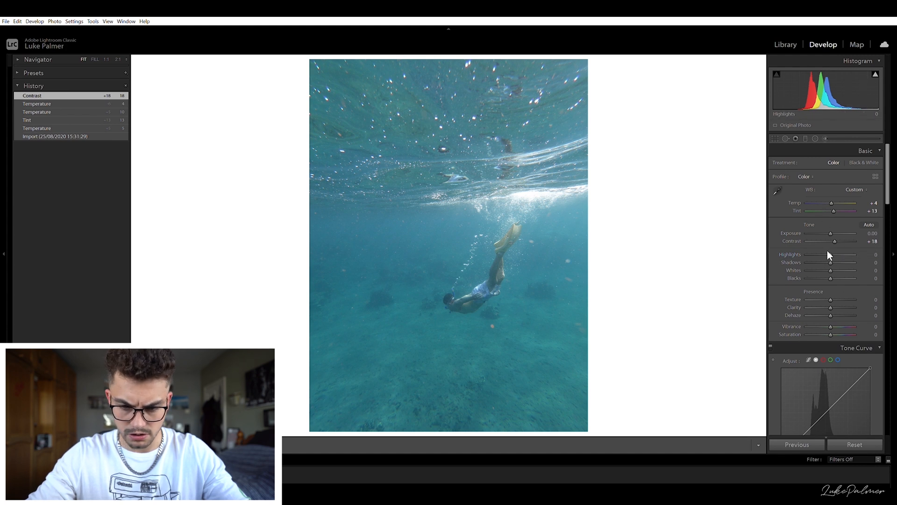
{"action": "mouse_move", "coordinate": [830, 248]}
{"action": "left_mouse_down"}
{"action": "mouse_move", "coordinate": [818, 246]}
{"action": "mouse_move", "coordinate": [840, 245]}
{"action": "mouse_move", "coordinate": [815, 245]}
{"action": "left_mouse_up"}
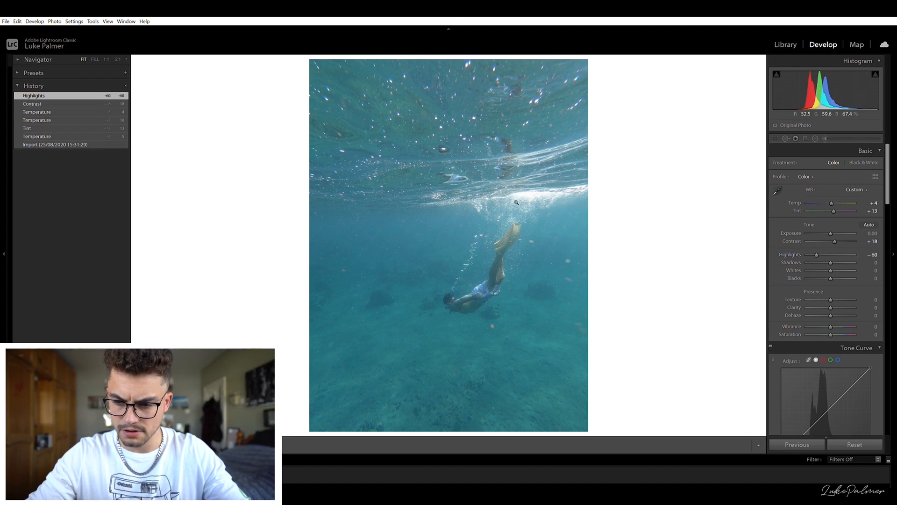
- Set Shadows to +39, Whites to +31 and Blacks to −60
{"action": "mouse_move", "coordinate": [829, 257]}
{"action": "left_mouse_down"}
{"action": "mouse_move", "coordinate": [821, 255]}
{"action": "mouse_move", "coordinate": [840, 254]}
{"action": "mouse_move", "coordinate": [838, 264]}
{"action": "left_mouse_up"}
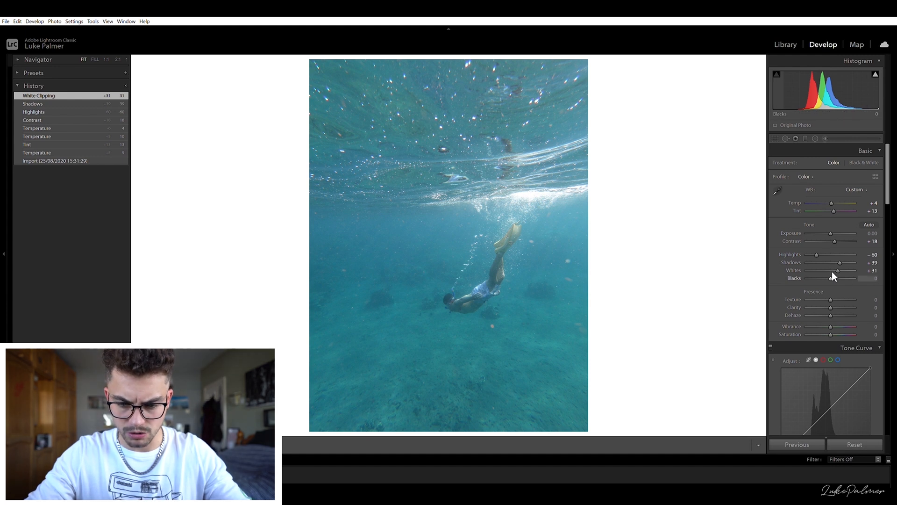
{"action": "left_click_drag", "start_coordinate": [831, 272], "coordinate": [806, 272]}
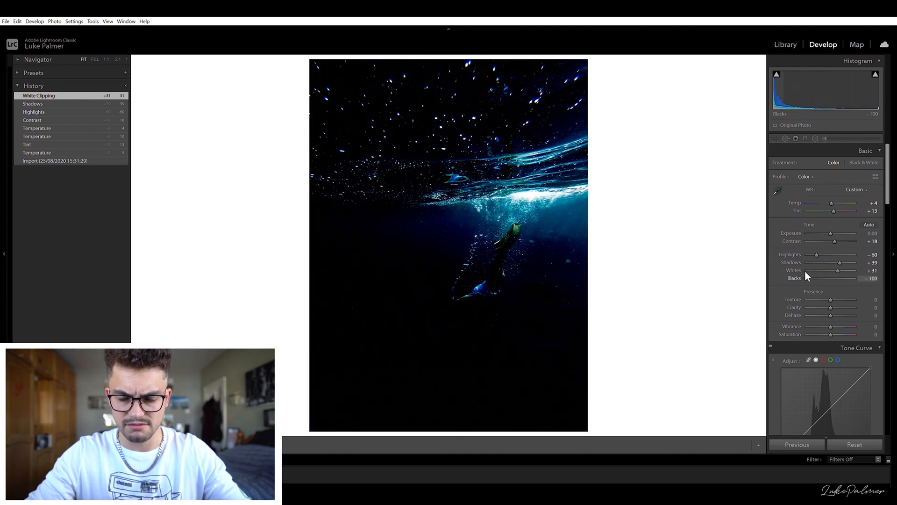
{"action": "left_click_drag", "start_coordinate": [805, 271], "coordinate": [817, 271]}
- Set Clarity to +48 and Dehaze to +11
{"action": "scroll", "coordinate": [812, 293], "scroll_direction": "down", "scroll_amount": 3}
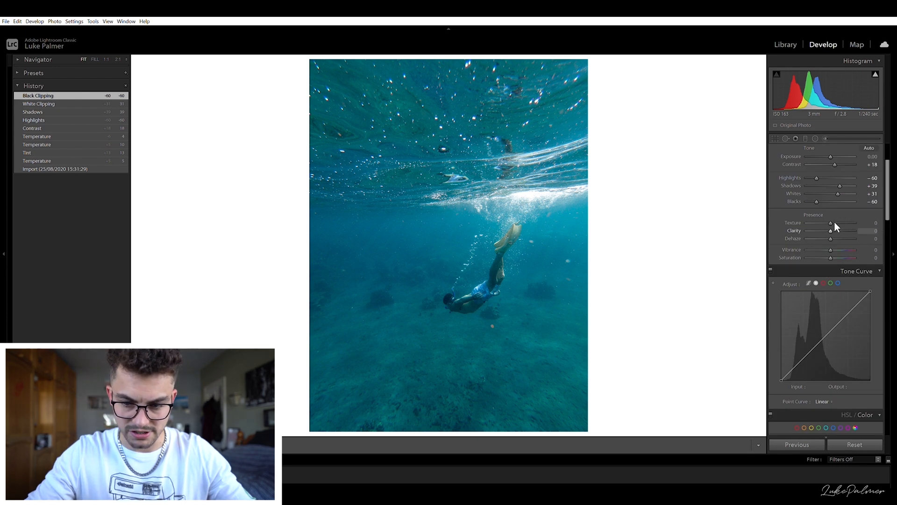
{"action": "left_click_drag", "start_coordinate": [837, 223], "coordinate": [891, 221]}
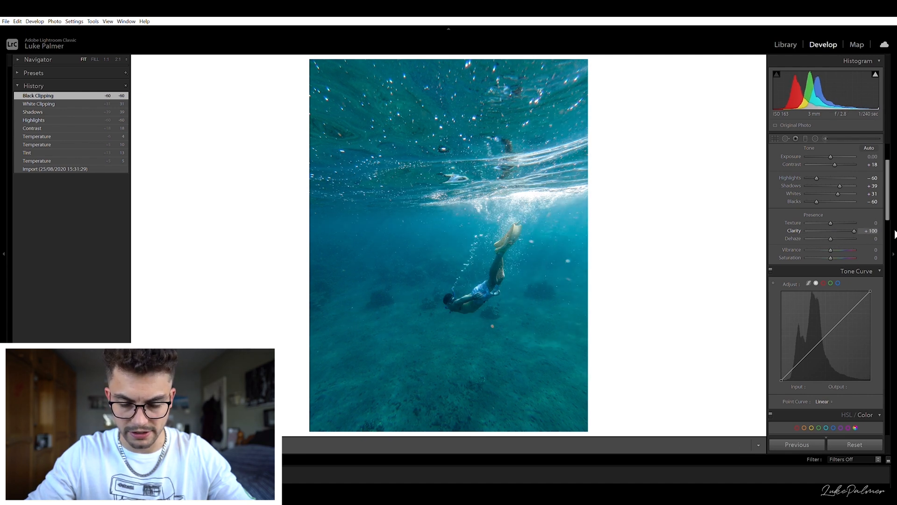
{"action": "mouse_move", "coordinate": [836, 228]}
{"action": "left_mouse_down"}
{"action": "mouse_move", "coordinate": [870, 220]}
{"action": "mouse_move", "coordinate": [805, 229]}
{"action": "mouse_move", "coordinate": [840, 233]}
{"action": "mouse_move", "coordinate": [842, 223]}
{"action": "left_mouse_up"}
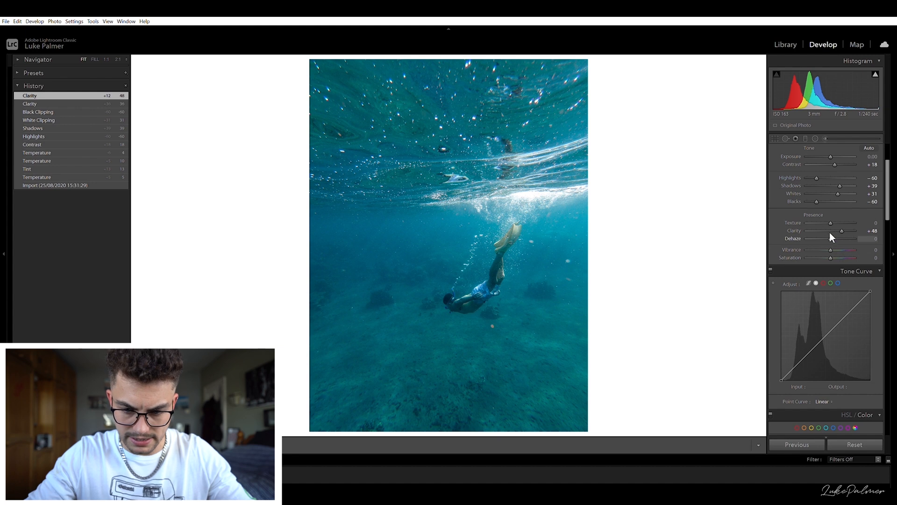
{"action": "left_click_drag", "start_coordinate": [832, 234], "coordinate": [831, 232]}
- Set Exposure to +0.20, Vibrance to +17 and Saturation to −19
{"action": "left_click", "coordinate": [872, 157]}
{"action": "key", "text": "Up"}
{"action": "key", "text": "Up"}
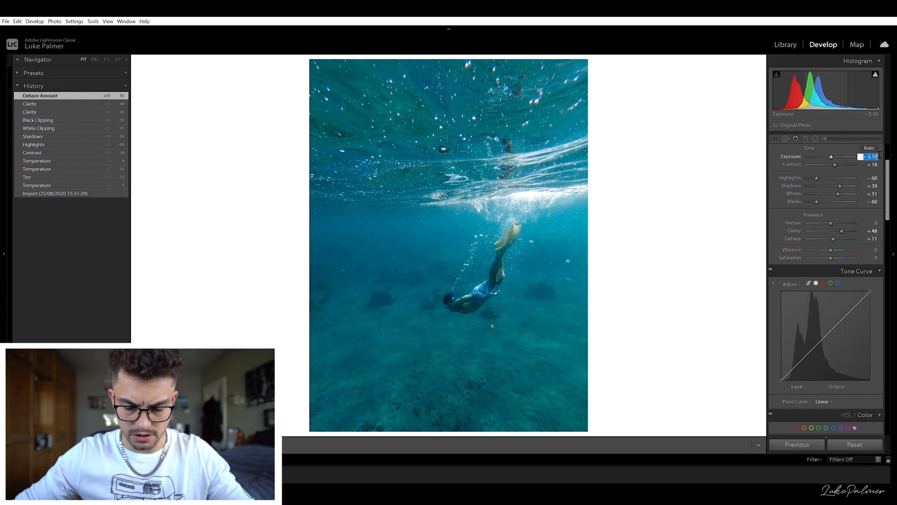
{"action": "key", "text": "Return"}
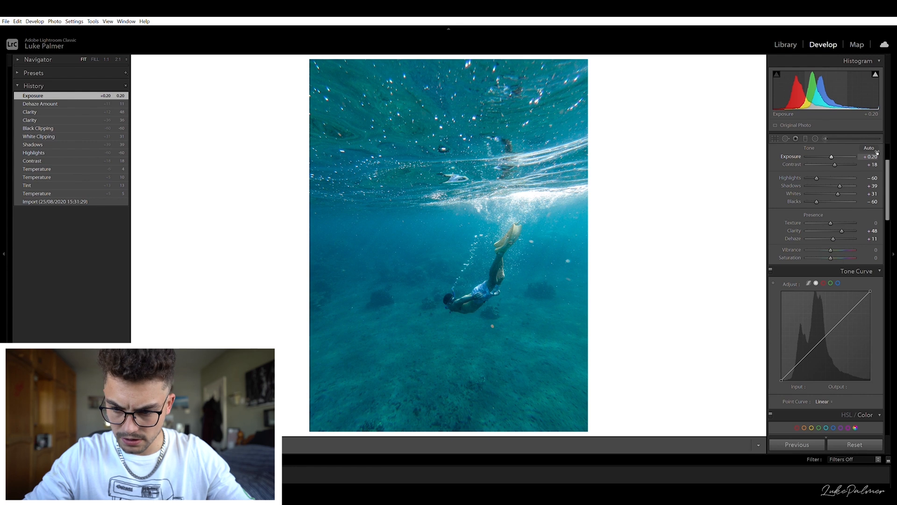
{"action": "left_click_drag", "start_coordinate": [831, 242], "coordinate": [832, 242]}
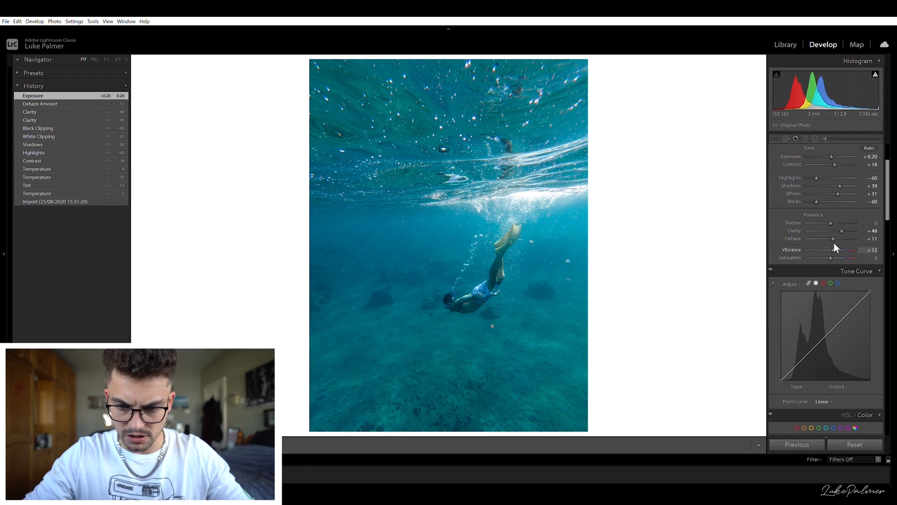
{"action": "left_click_drag", "start_coordinate": [834, 243], "coordinate": [827, 250]}
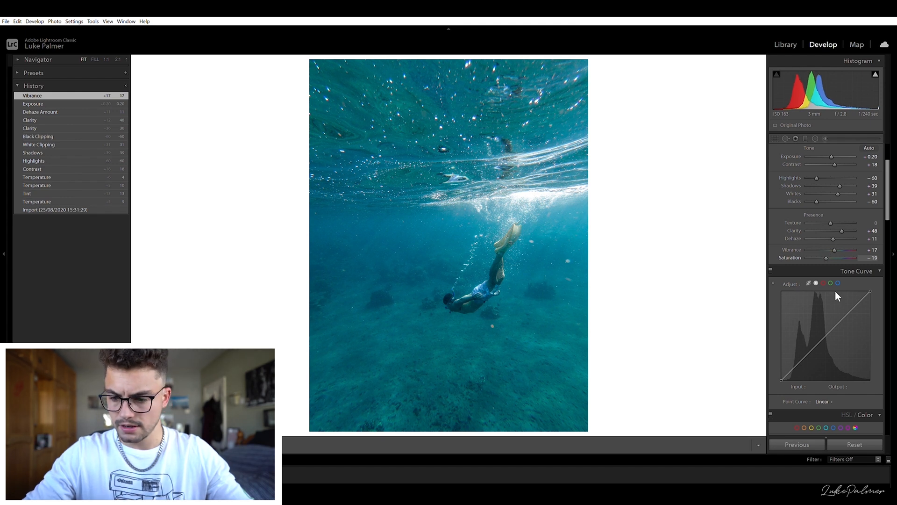
- Shape an S-curve on the point tone curve with points in the shadows, midtones and highlights, darkening the low end
{"action": "left_click", "coordinate": [848, 313]}
{"action": "left_click", "coordinate": [824, 338]}
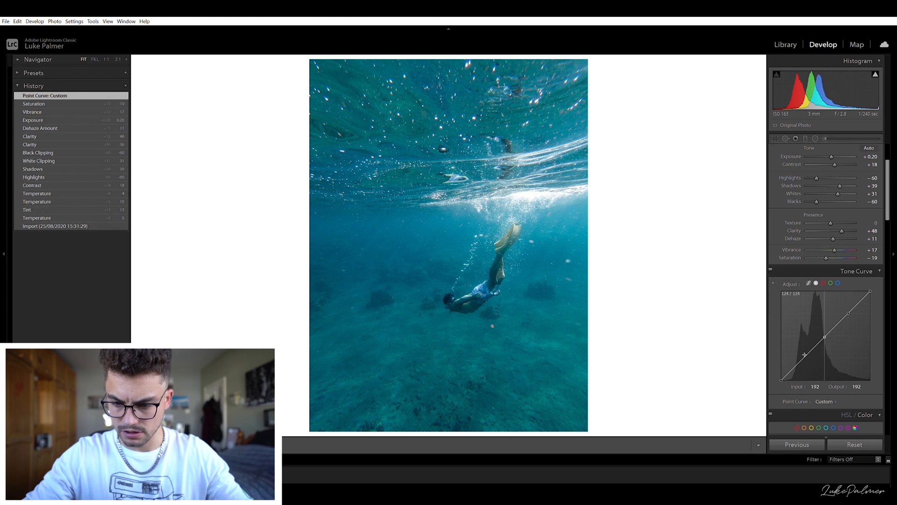
{"action": "left_click_drag", "start_coordinate": [848, 305], "coordinate": [846, 299]}
{"action": "left_click_drag", "start_coordinate": [803, 359], "coordinate": [803, 361]}
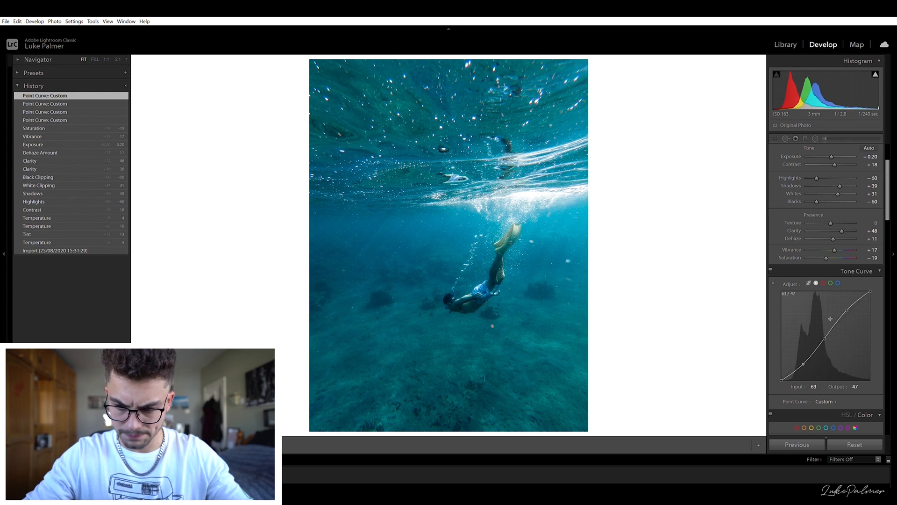
{"action": "left_click_drag", "start_coordinate": [825, 331], "coordinate": [823, 328]}
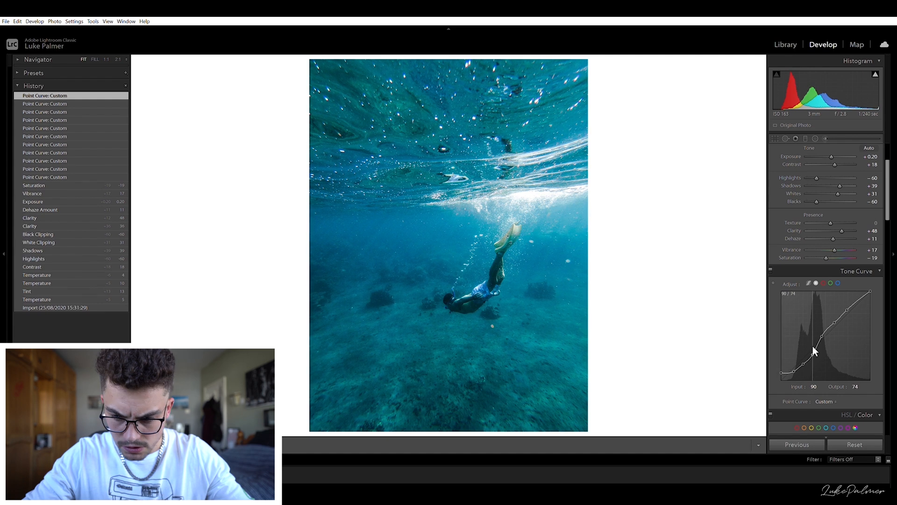
{"action": "left_click_drag", "start_coordinate": [814, 351], "coordinate": [802, 356]}
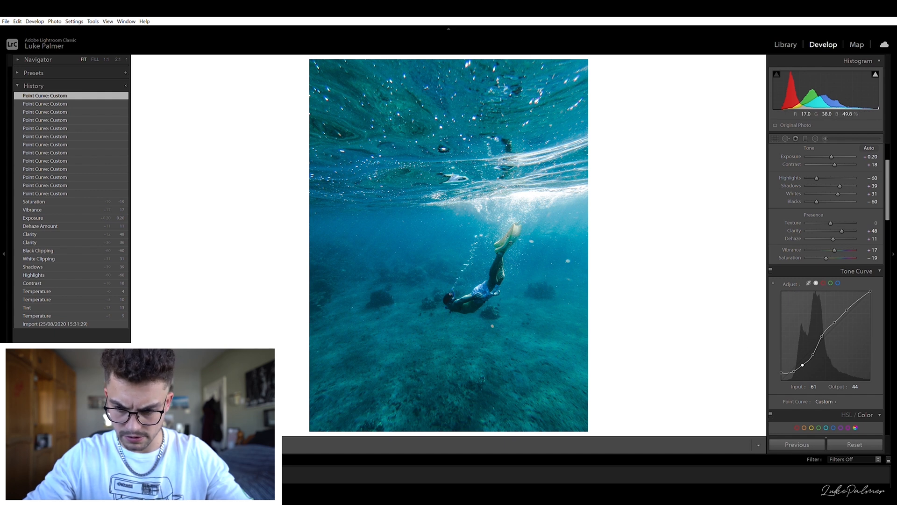
{"action": "left_click", "coordinate": [773, 279]}
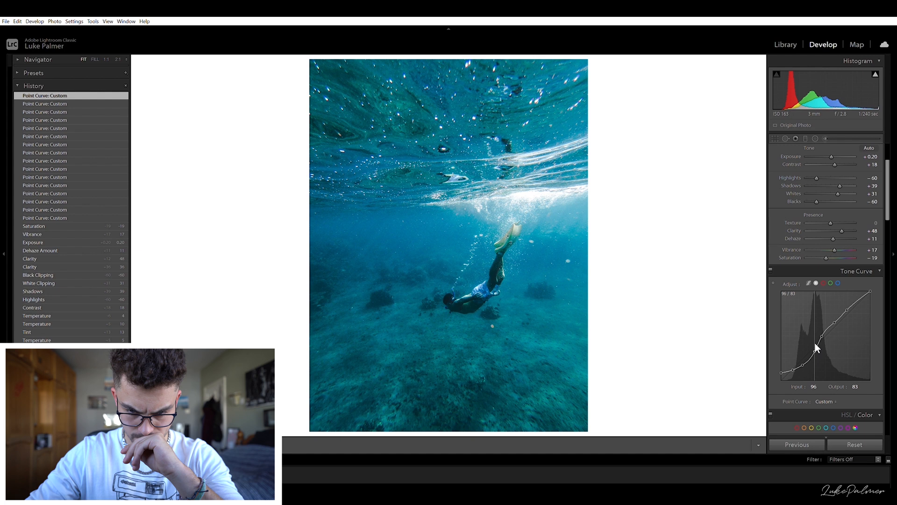
{"action": "left_click_drag", "start_coordinate": [815, 342], "coordinate": [815, 343]}
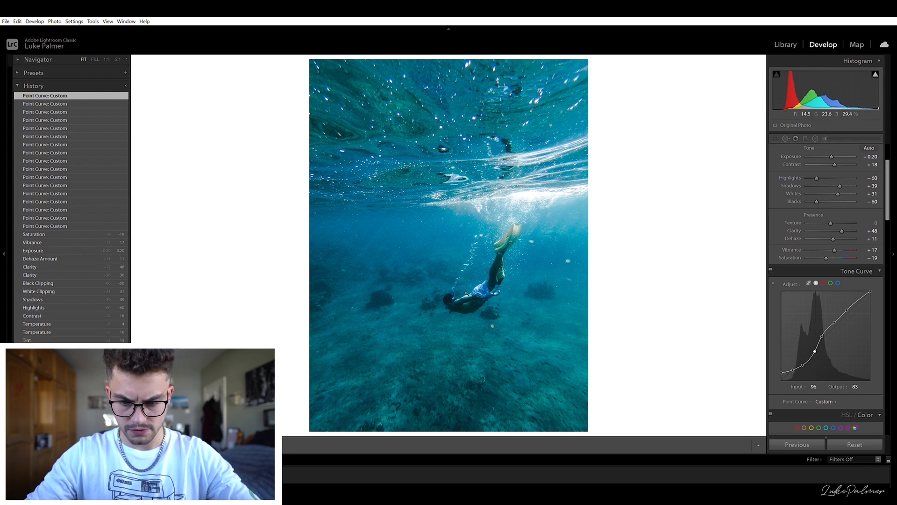
{"action": "key", "text": "y"}
{"action": "key", "text": "y"}
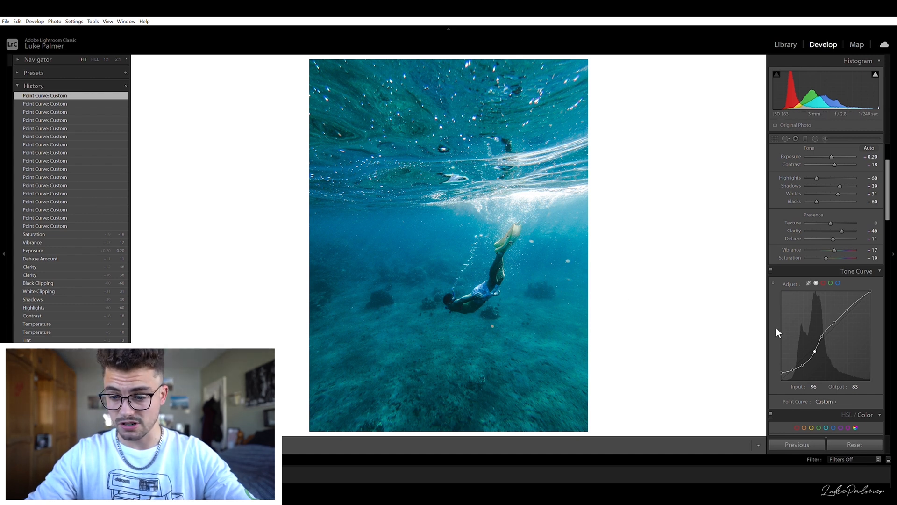
- Pull the blue channel curve's midpoint down slightly, to about 128 input and 123 output
{"action": "scroll", "coordinate": [851, 385], "scroll_direction": "down", "scroll_amount": 3}
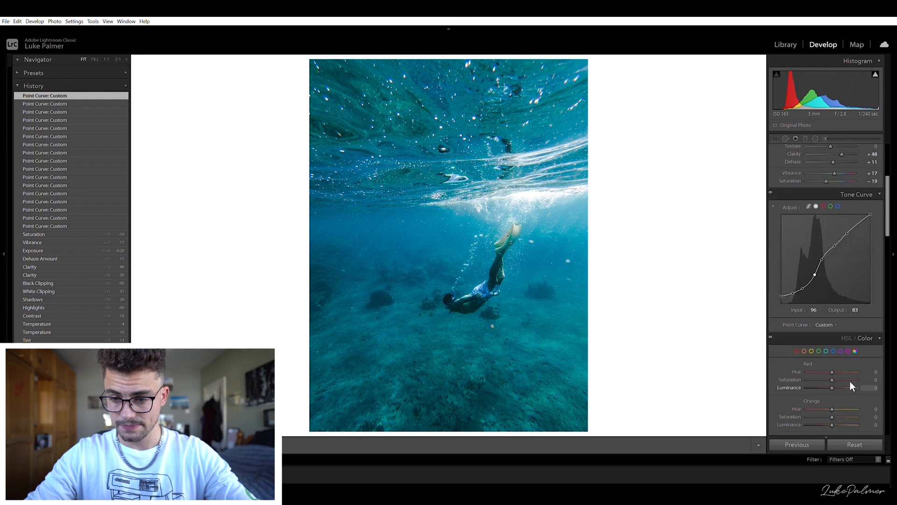
{"action": "scroll", "coordinate": [851, 335], "scroll_direction": "up", "scroll_amount": 5}
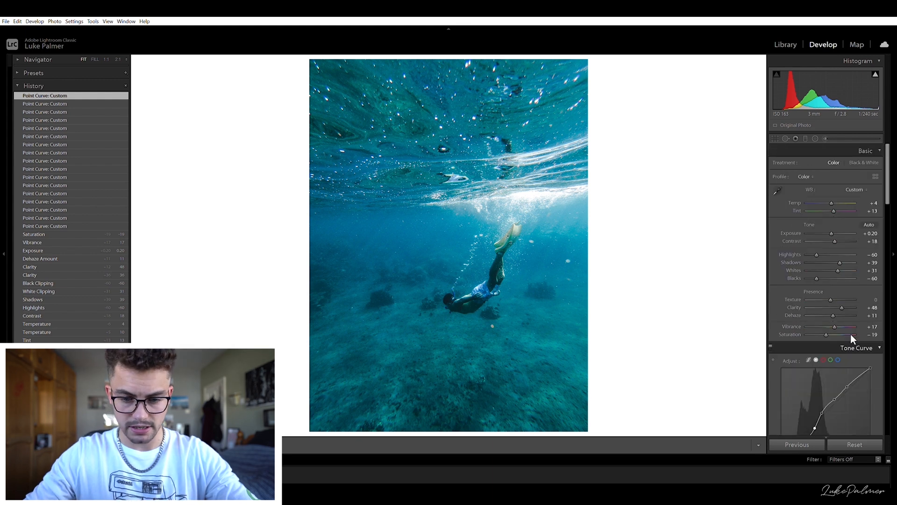
{"action": "scroll", "coordinate": [850, 334], "scroll_direction": "down", "scroll_amount": 3}
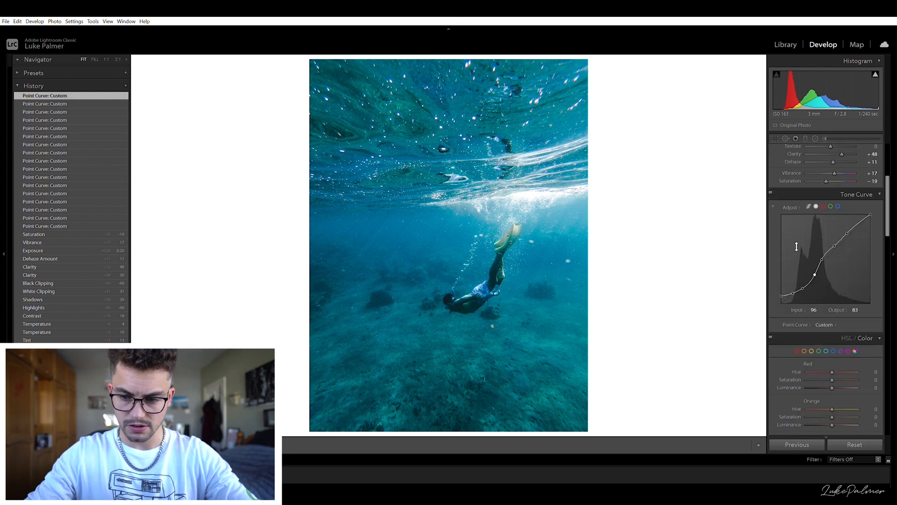
{"action": "left_click", "coordinate": [836, 206]}
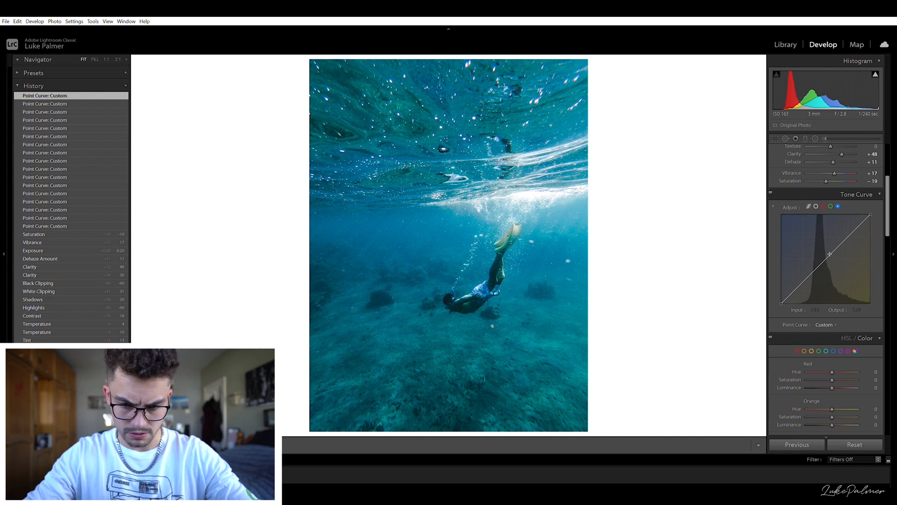
{"action": "left_click_drag", "start_coordinate": [829, 252], "coordinate": [827, 253]}
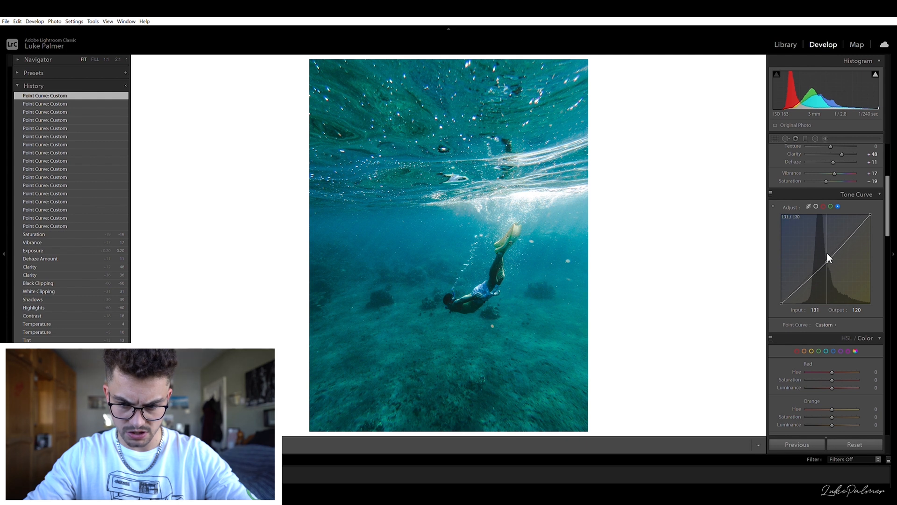
{"action": "left_click_drag", "start_coordinate": [826, 253], "coordinate": [826, 251]}
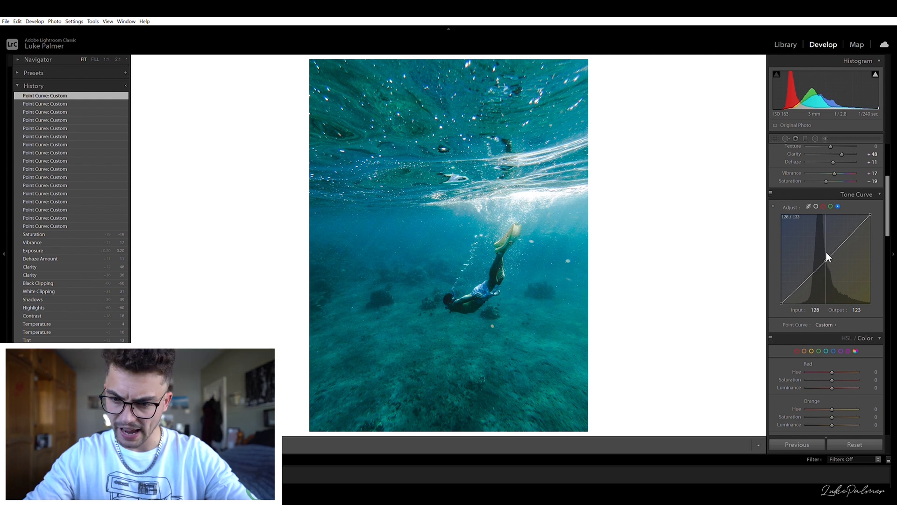
- Pull the green channel curve's midpoint down slightly, to about 129 input and 125 output
{"action": "left_click", "coordinate": [830, 206]}
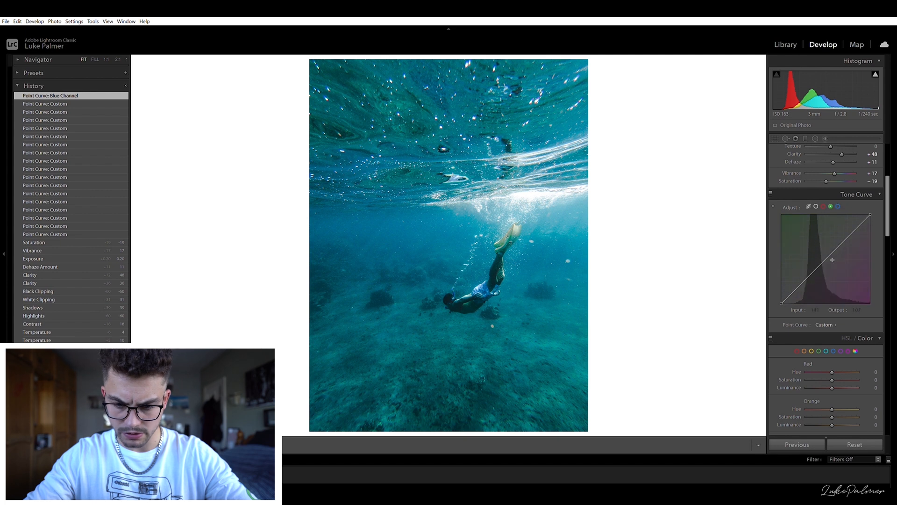
{"action": "left_click_drag", "start_coordinate": [827, 253], "coordinate": [826, 252]}
{"action": "left_click_drag", "start_coordinate": [826, 252], "coordinate": [826, 251]}
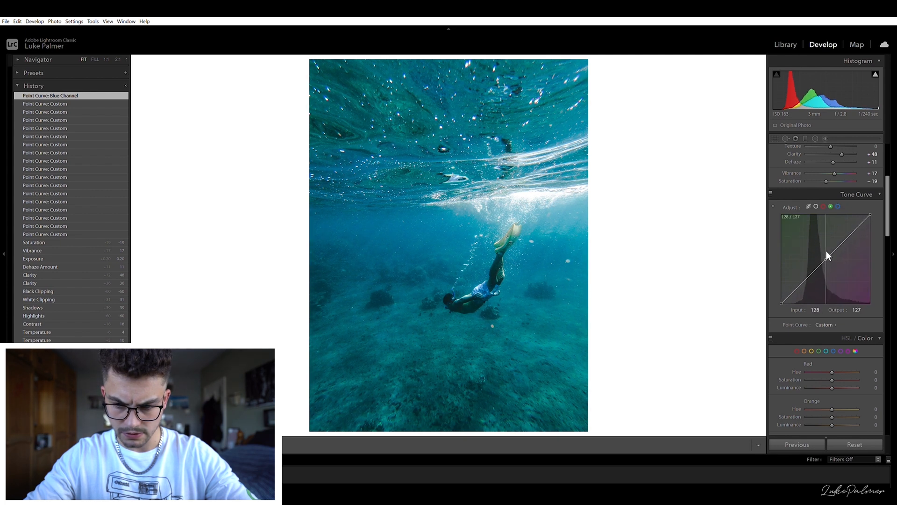
- Raise the red channel curve's midpoint to about 119 input and 128 output
{"action": "left_click", "coordinate": [831, 206]}
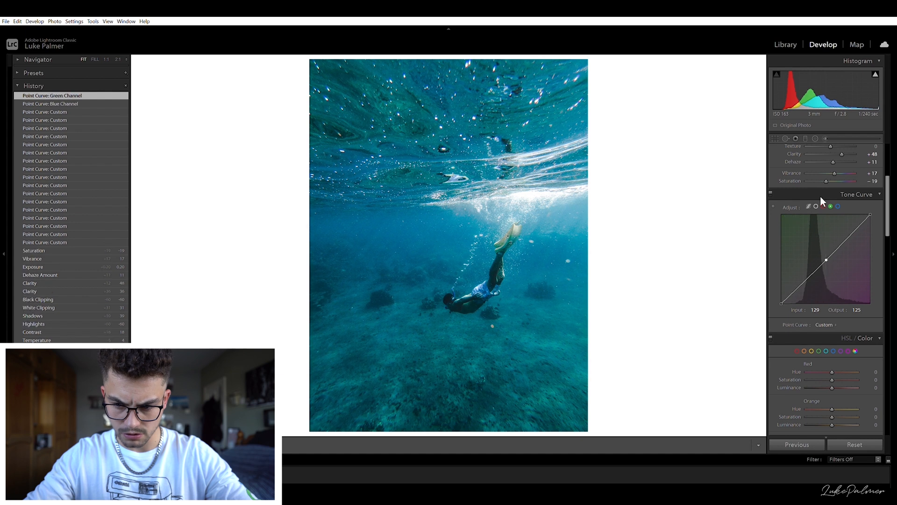
{"action": "left_click", "coordinate": [823, 206]}
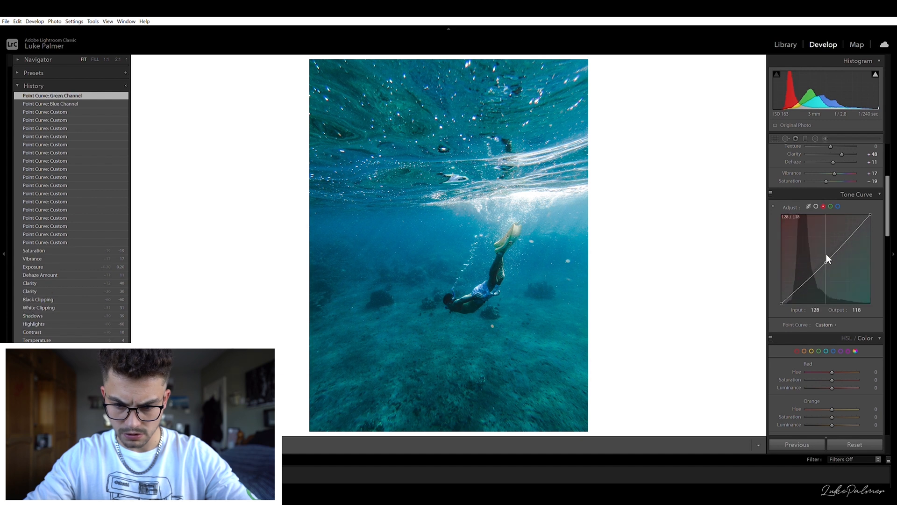
{"action": "left_click_drag", "start_coordinate": [826, 254], "coordinate": [822, 250]}
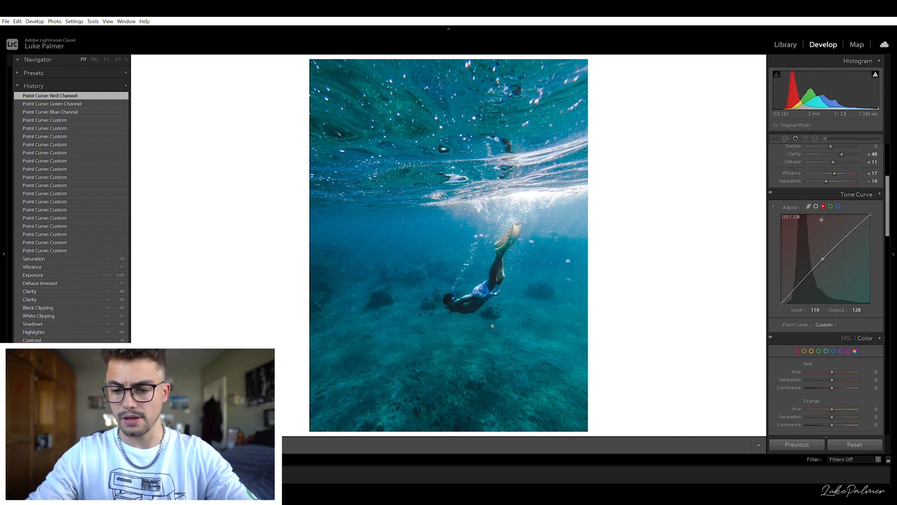
- Return to the composite curve, then push red saturation up and reset it to 0
{"action": "left_click", "coordinate": [815, 206]}
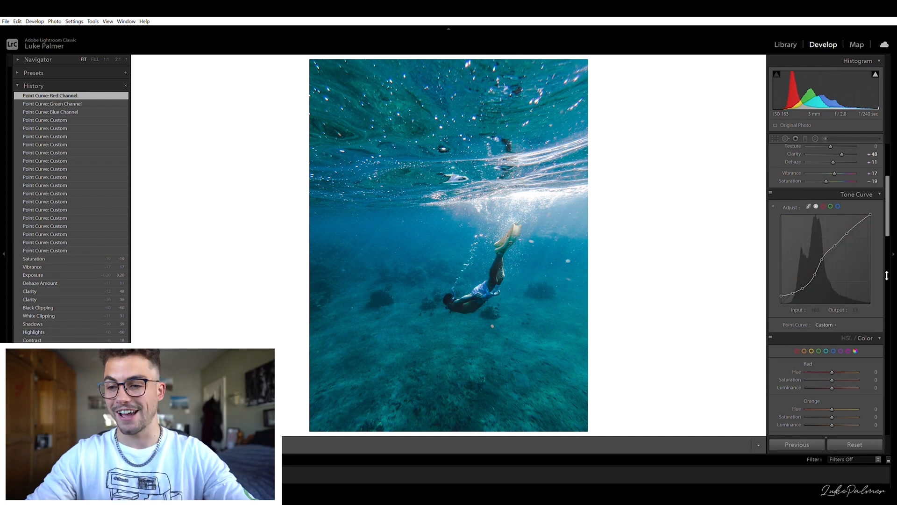
{"action": "scroll", "coordinate": [790, 344], "scroll_direction": "down", "scroll_amount": 5}
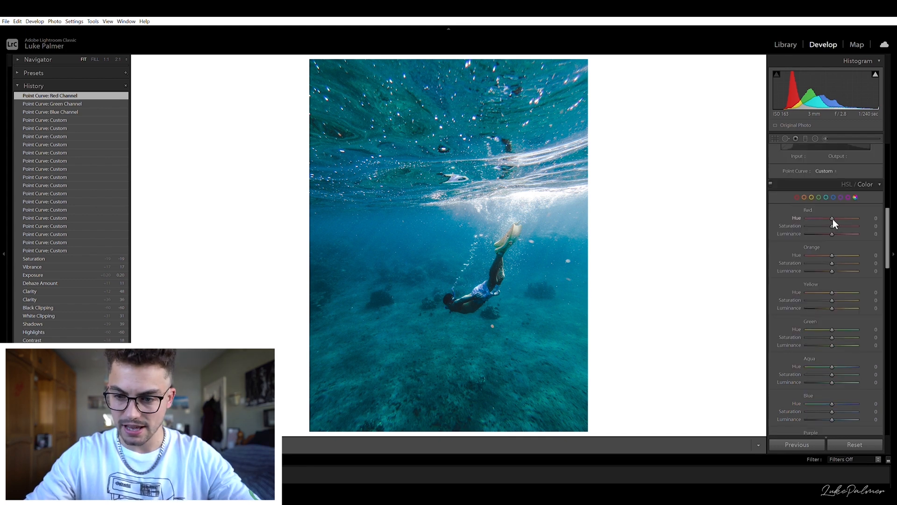
{"action": "left_click_drag", "start_coordinate": [834, 222], "coordinate": [896, 207]}
{"action": "left_click", "coordinate": [875, 224]}
{"action": "type", "text": "0"}
{"action": "key", "text": "Return"}
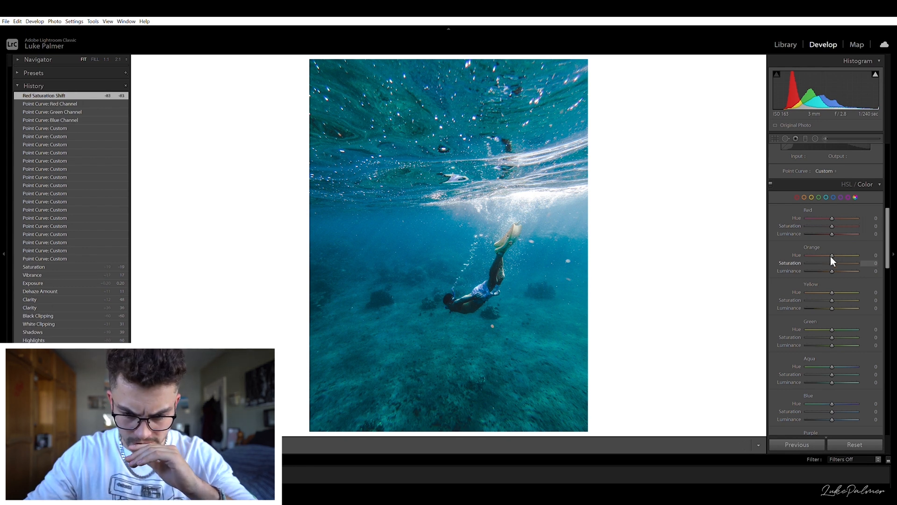
- Swing orange saturation to both extremes, then reset it to 0
{"action": "left_click_drag", "start_coordinate": [831, 260], "coordinate": [738, 259]}
{"action": "left_click_drag", "start_coordinate": [886, 259], "coordinate": [794, 261]}
{"action": "left_click", "coordinate": [873, 261]}
{"action": "type", "text": "0"}
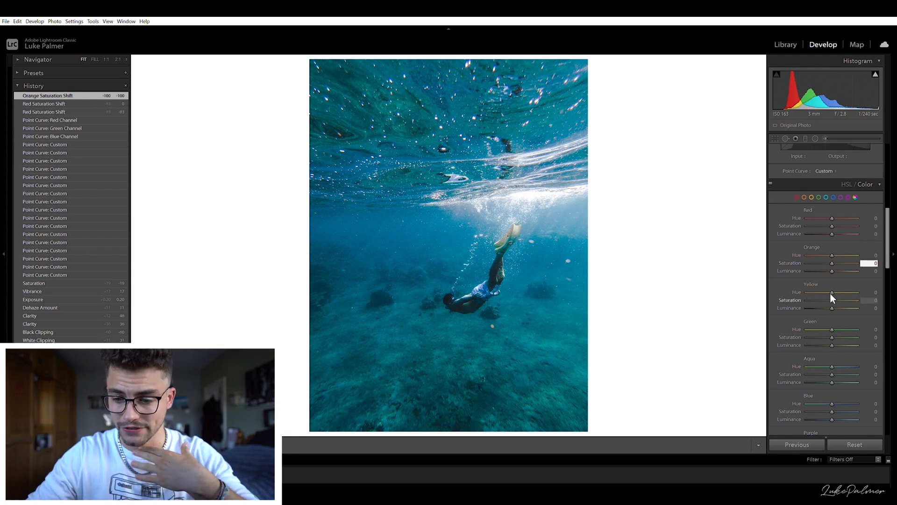
- Push yellow saturation to +100, then reset it to 0
{"action": "left_click_drag", "start_coordinate": [830, 294], "coordinate": [857, 296]}
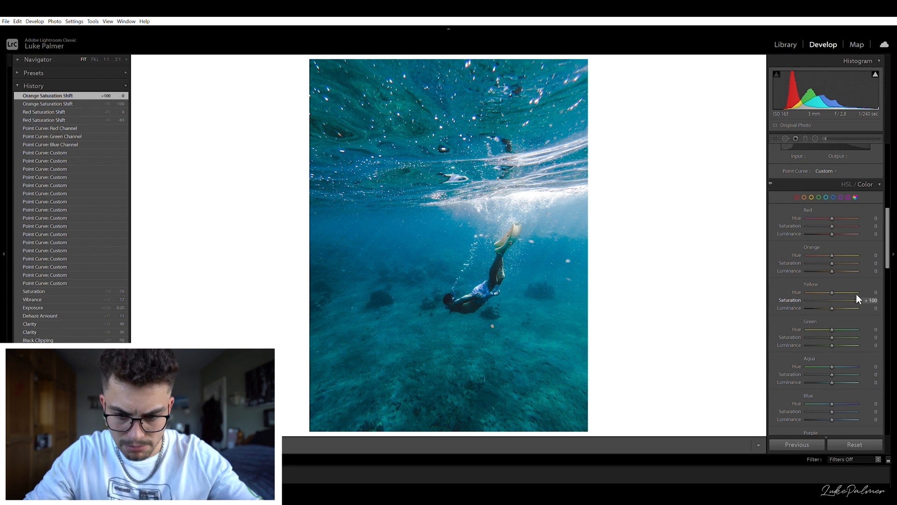
{"action": "left_click_drag", "start_coordinate": [788, 297], "coordinate": [893, 298]}
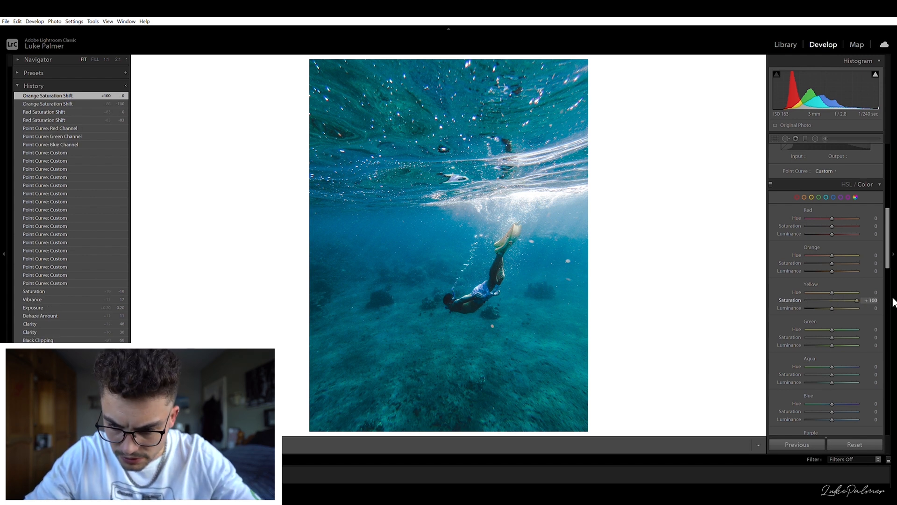
{"action": "left_click", "coordinate": [875, 299]}
{"action": "type", "text": "0"}
- Swing green saturation to its extremes, then reset it to 0
{"action": "scroll", "coordinate": [842, 325], "scroll_direction": "down", "scroll_amount": 2}
{"action": "left_click_drag", "start_coordinate": [832, 261], "coordinate": [760, 259]}
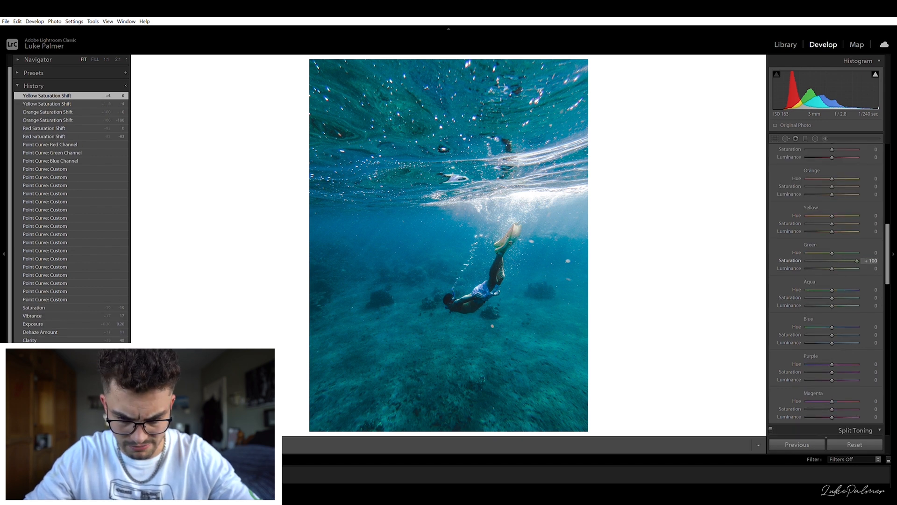
{"action": "left_click_drag", "start_coordinate": [836, 261], "coordinate": [726, 269]}
{"action": "left_click_drag", "start_coordinate": [896, 248], "coordinate": [825, 265]}
{"action": "left_click", "coordinate": [874, 260]}
{"action": "type", "text": "0"}
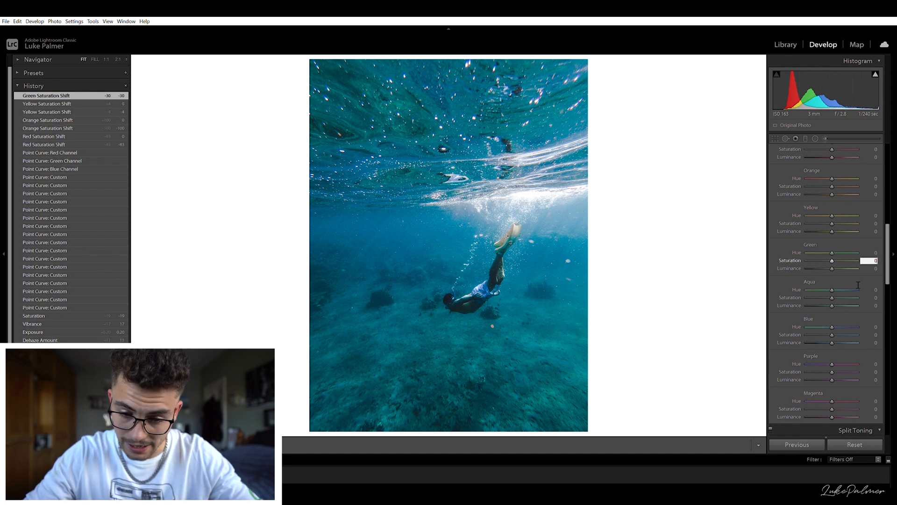
- Set aqua saturation to -13 and luminance to +21, and blue hue -12, saturation -15, luminance -8
{"action": "mouse_move", "coordinate": [832, 297]}
{"action": "left_mouse_down"}
{"action": "mouse_move", "coordinate": [810, 293]}
{"action": "mouse_move", "coordinate": [848, 295]}
{"action": "mouse_move", "coordinate": [828, 290]}
{"action": "mouse_move", "coordinate": [835, 296]}
{"action": "left_mouse_up"}
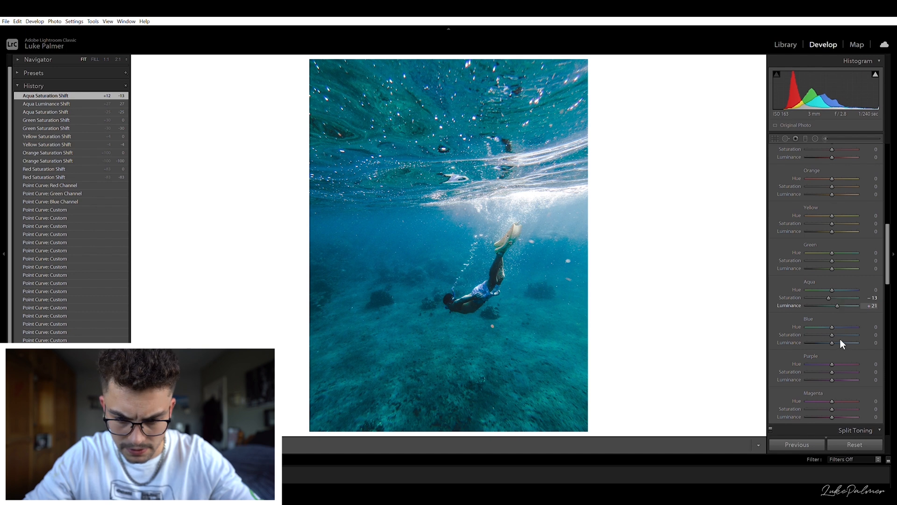
{"action": "mouse_move", "coordinate": [826, 328]}
{"action": "left_mouse_down"}
{"action": "mouse_move", "coordinate": [773, 333]}
{"action": "mouse_move", "coordinate": [842, 332]}
{"action": "mouse_move", "coordinate": [828, 333]}
{"action": "mouse_move", "coordinate": [828, 319]}
{"action": "left_mouse_up"}
- Adjust the Basic tone sliders to highlights -27, shadows +49 and blacks -61
{"action": "scroll", "coordinate": [816, 274], "scroll_direction": "up", "scroll_amount": 5}
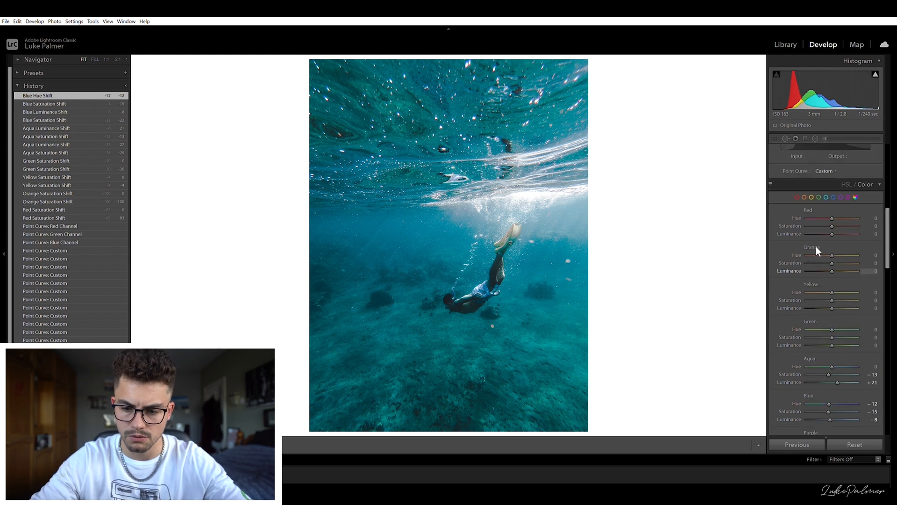
{"action": "scroll", "coordinate": [816, 240], "scroll_direction": "up", "scroll_amount": 5}
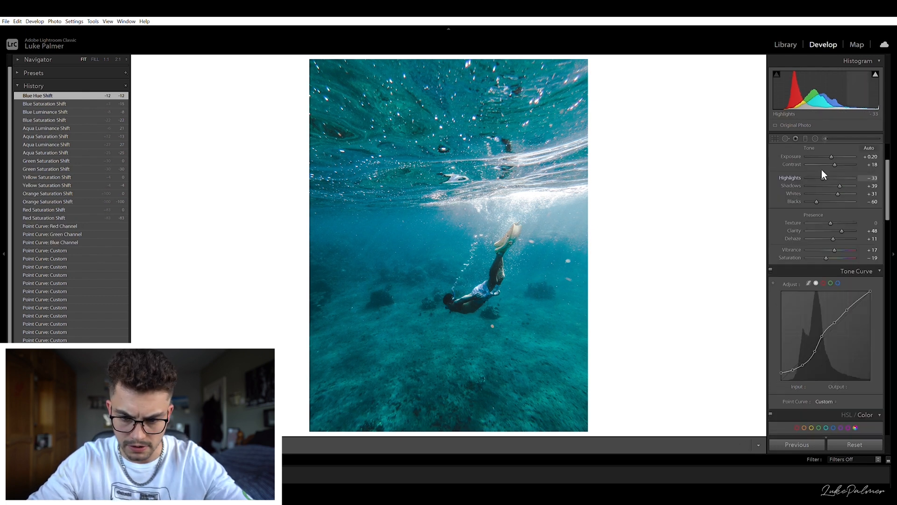
{"action": "left_click_drag", "start_coordinate": [823, 169], "coordinate": [817, 194]}
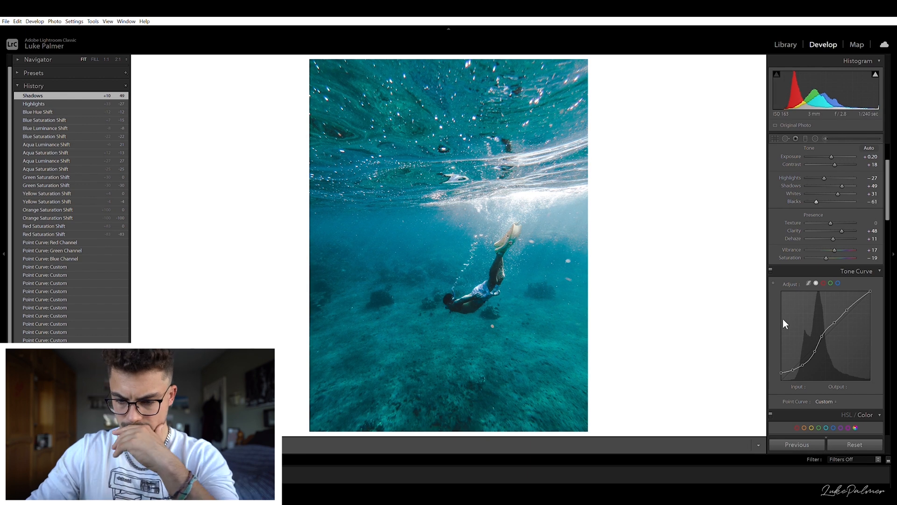
- Refine aqua to hue +13, saturation -12, luminance +34, and blue luminance to -2
{"action": "scroll", "coordinate": [785, 312], "scroll_direction": "down", "scroll_amount": 10}
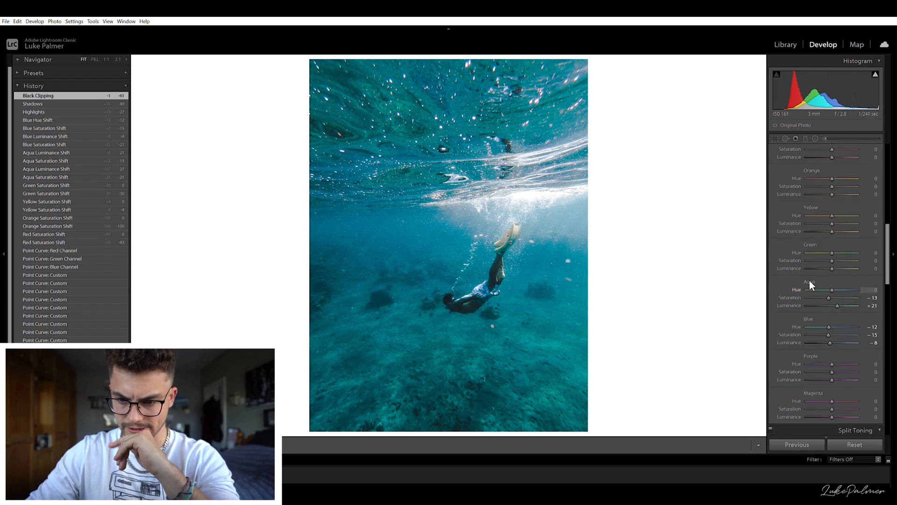
{"action": "scroll", "coordinate": [810, 281], "scroll_direction": "up", "scroll_amount": 9}
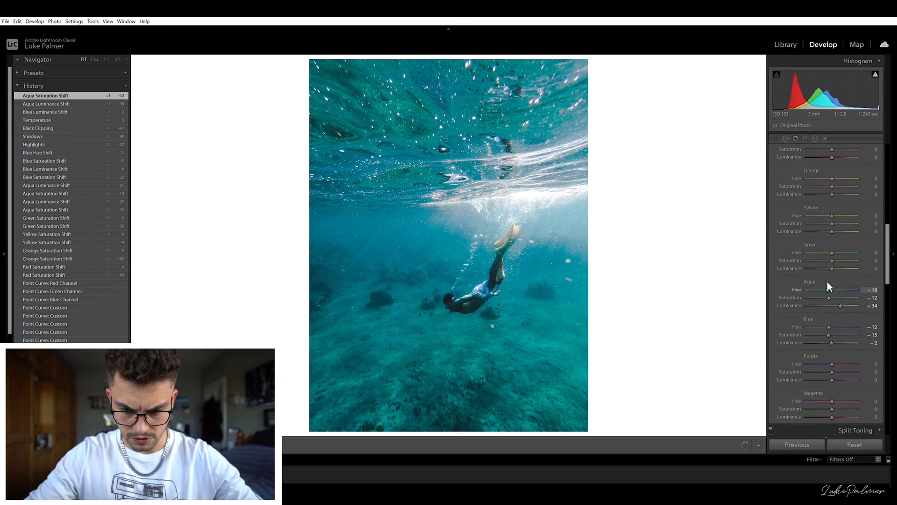
{"action": "left_click_drag", "start_coordinate": [827, 282], "coordinate": [835, 282]}
{"action": "scroll", "coordinate": [830, 371], "scroll_direction": "down", "scroll_amount": 3}
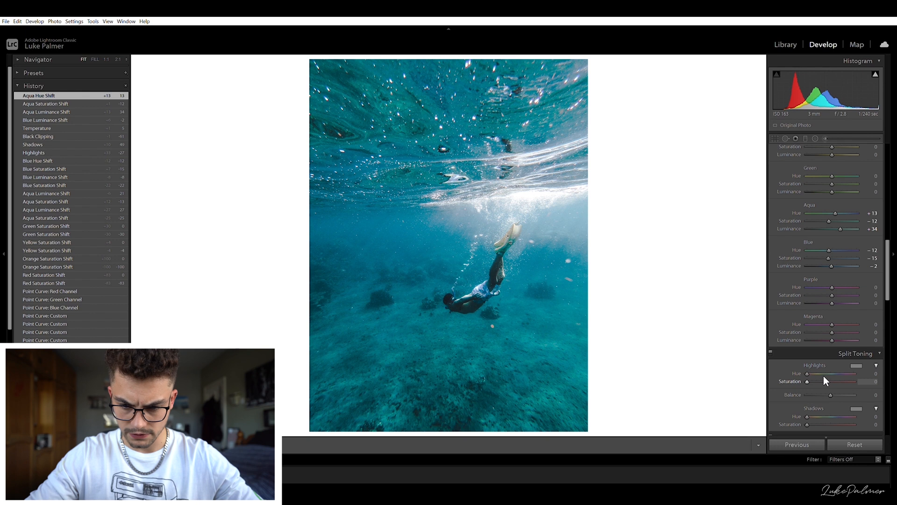
- Desaturate purple and magenta fully, setting both saturations to -100
{"action": "left_click_drag", "start_coordinate": [831, 295], "coordinate": [707, 295]}
{"action": "left_click_drag", "start_coordinate": [832, 332], "coordinate": [694, 321]}
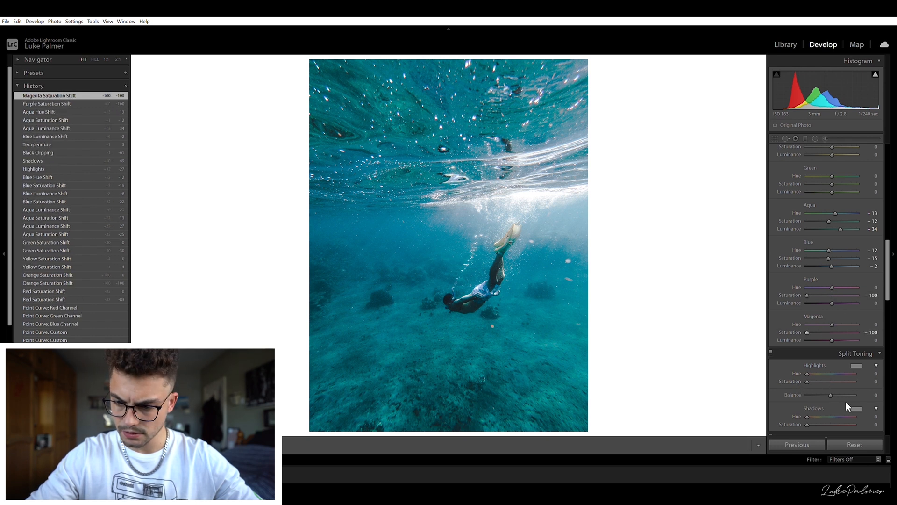
- Tint the split-toning highlights with hue 182 and saturation 13
{"action": "scroll", "coordinate": [845, 402], "scroll_direction": "down", "scroll_amount": 2}
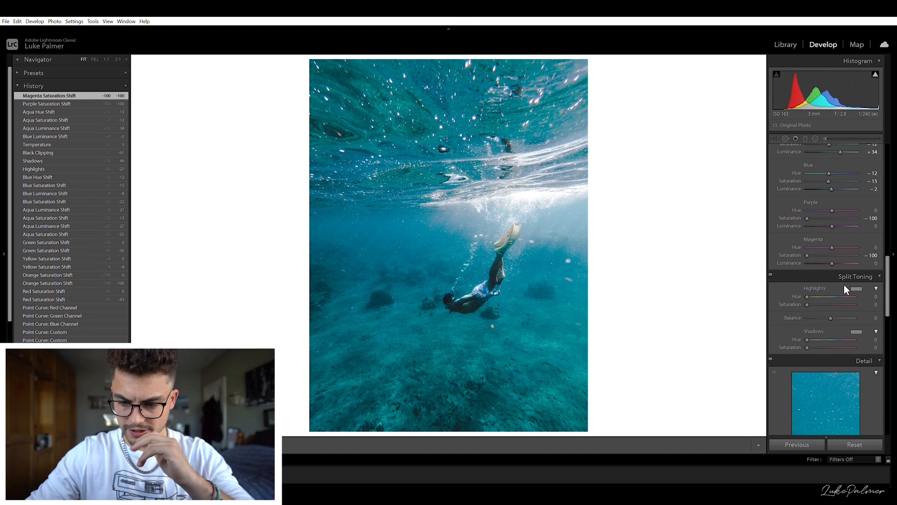
{"action": "left_click", "coordinate": [851, 304]}
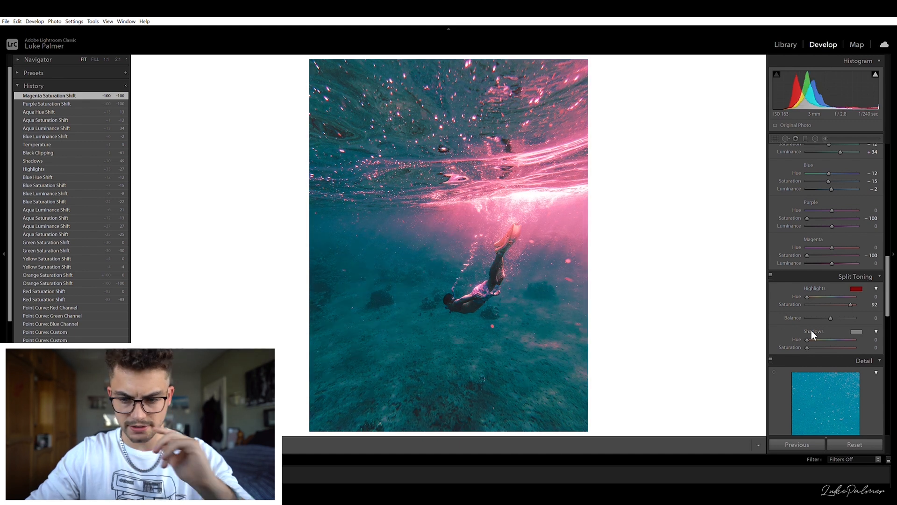
{"action": "left_click_drag", "start_coordinate": [804, 331], "coordinate": [780, 330]}
{"action": "left_click", "coordinate": [762, 321]}
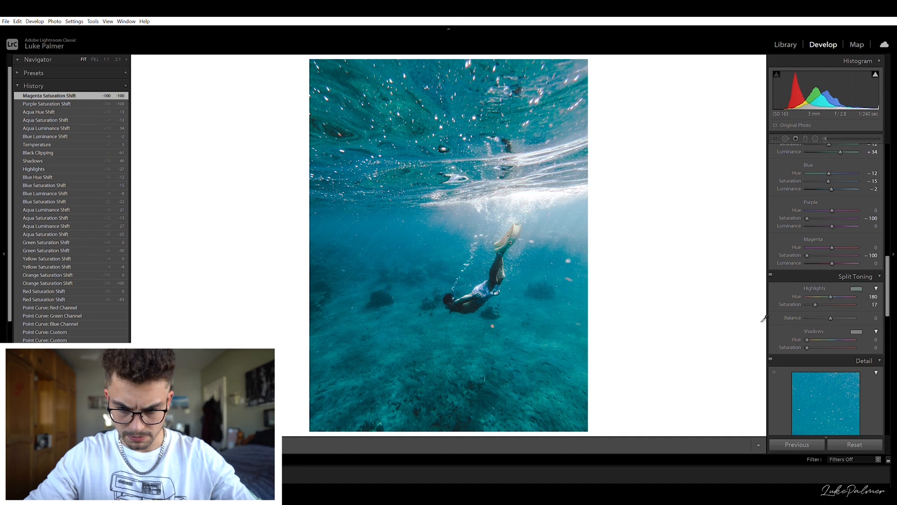
{"action": "left_click_drag", "start_coordinate": [772, 317], "coordinate": [844, 346]}
{"action": "left_click", "coordinate": [714, 316]}
- Tint the split-toning shadows with hue 29 and saturation 8
{"action": "double_click", "coordinate": [790, 348]}
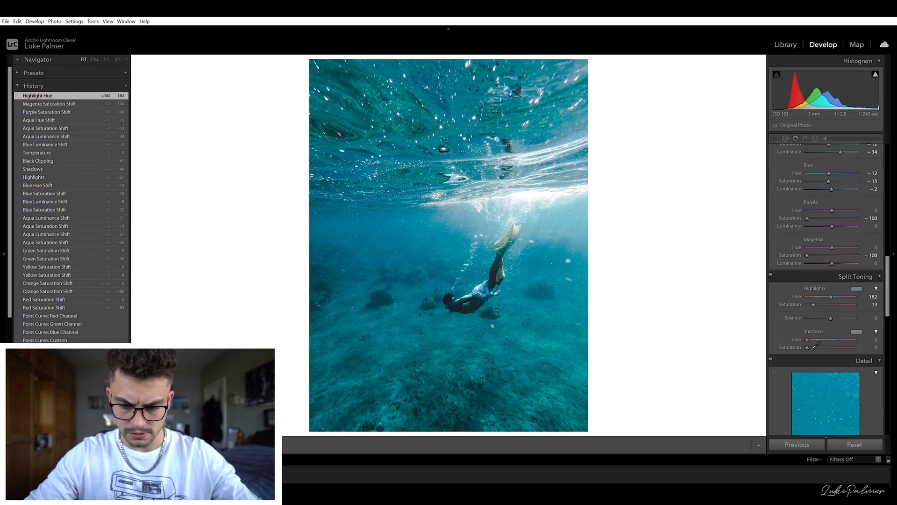
{"action": "left_click_drag", "start_coordinate": [769, 367], "coordinate": [702, 364]}
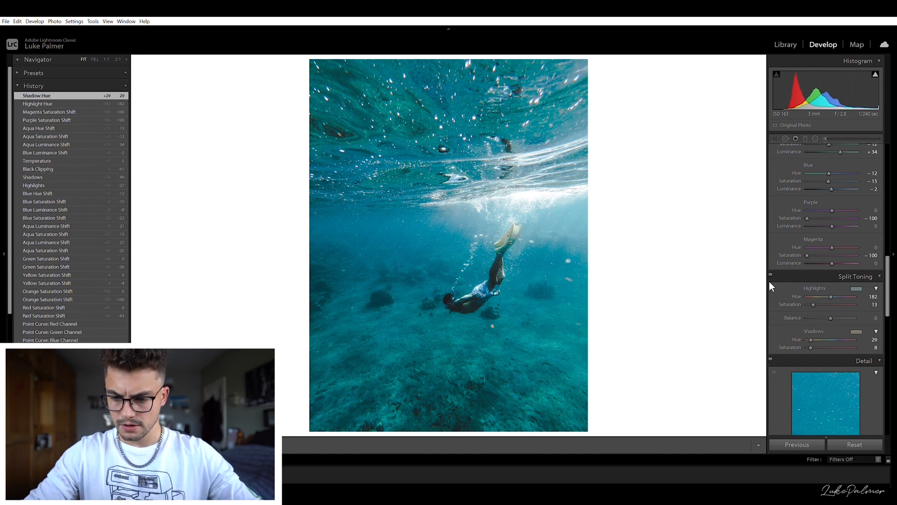
- Set the sharpening amount to 40
{"action": "scroll", "coordinate": [822, 343], "scroll_direction": "down", "scroll_amount": 5}
{"action": "left_click", "coordinate": [878, 229]}
{"action": "type", "text": "40"}
{"action": "key", "text": "Return"}
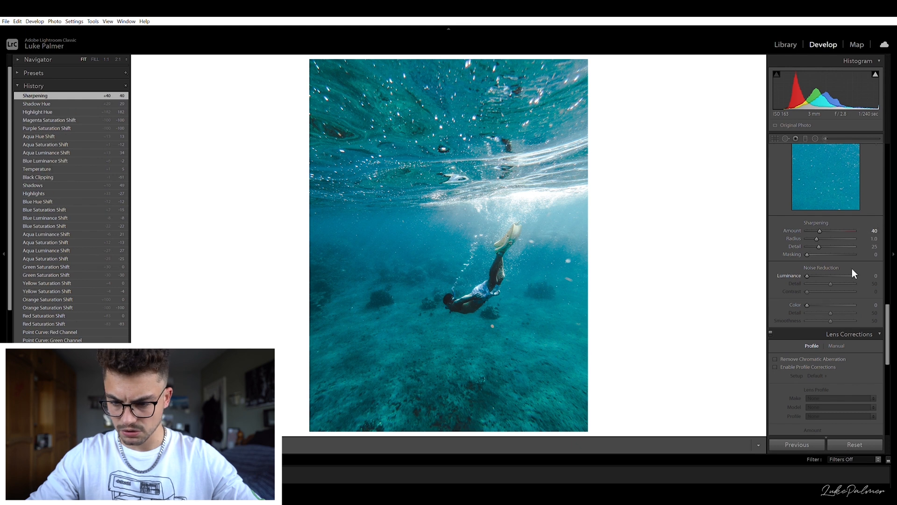
- Enable Remove Chromatic Aberration and lens profile corrections, toggling the profile off and on to compare
{"action": "scroll", "coordinate": [846, 332], "scroll_direction": "down", "scroll_amount": 4}
{"action": "scroll", "coordinate": [836, 298], "scroll_direction": "up", "scroll_amount": 2}
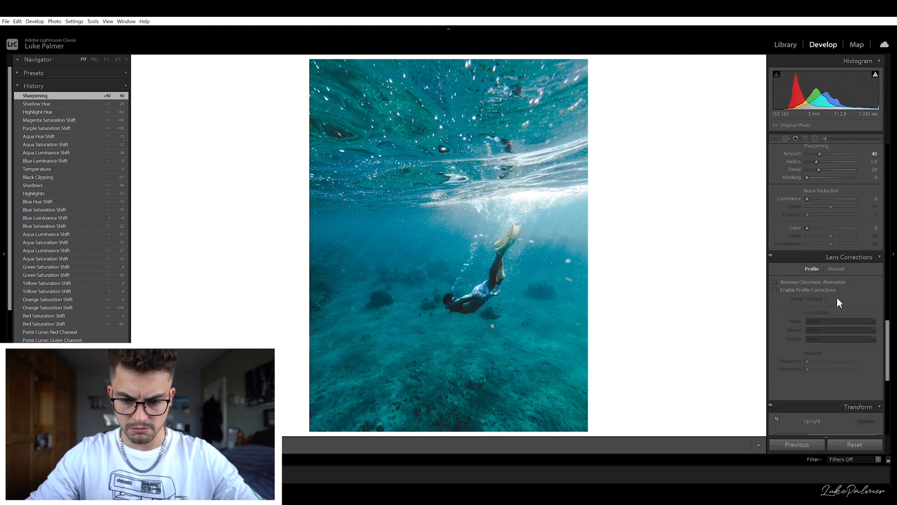
{"action": "left_click", "coordinate": [815, 281]}
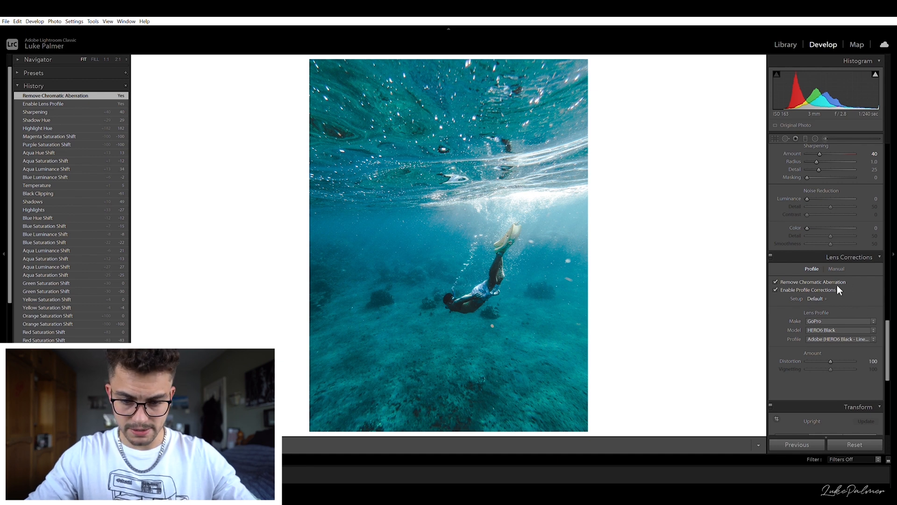
{"action": "left_click", "coordinate": [823, 282]}
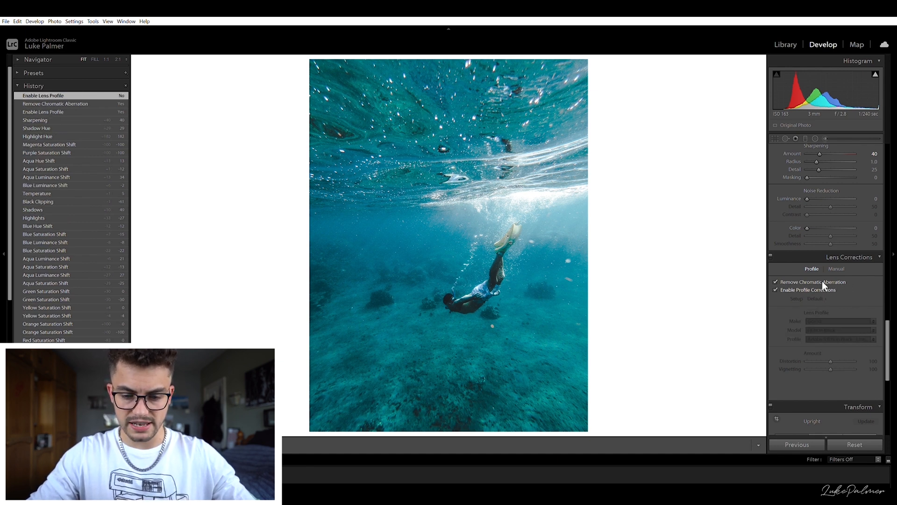
{"action": "left_click", "coordinate": [823, 281]}
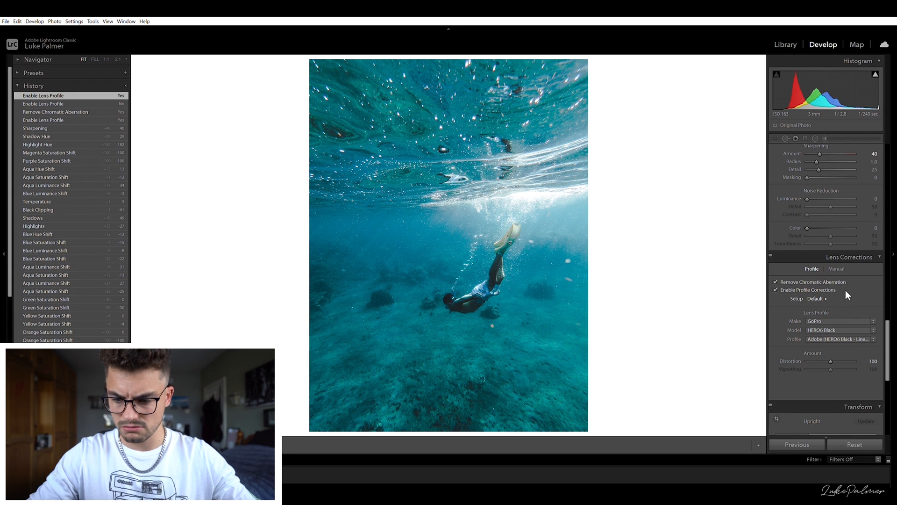
- Add a post-crop vignette with amount -6
{"action": "scroll", "coordinate": [851, 316], "scroll_direction": "down", "scroll_amount": 10}
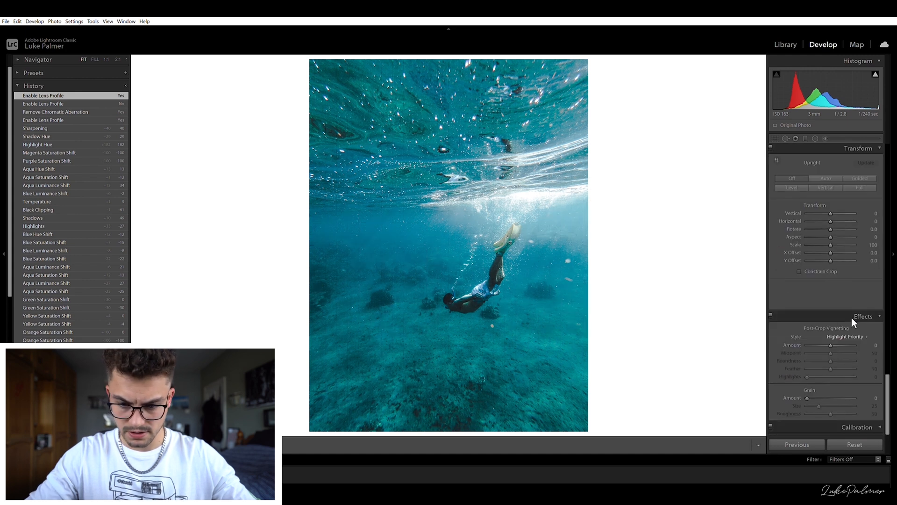
{"action": "left_click_drag", "start_coordinate": [830, 340], "coordinate": [828, 341]}
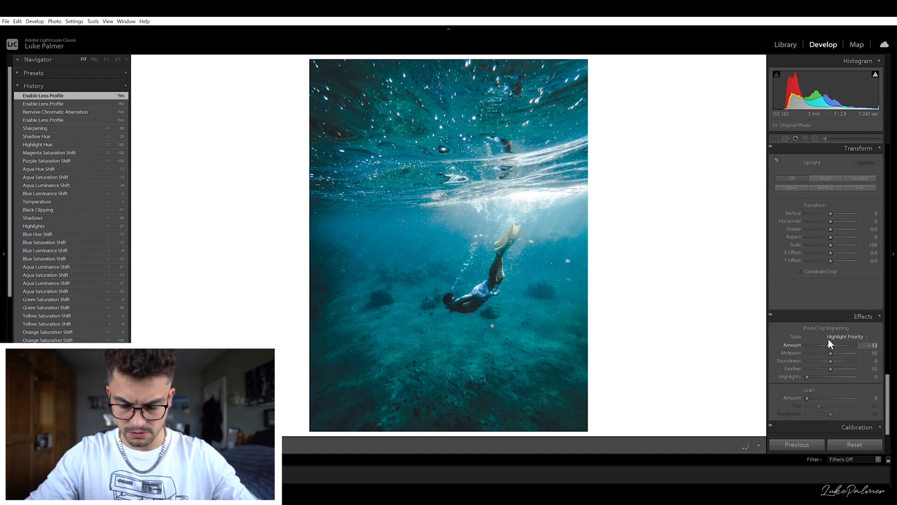
{"action": "left_click_drag", "start_coordinate": [828, 340], "coordinate": [828, 340]}
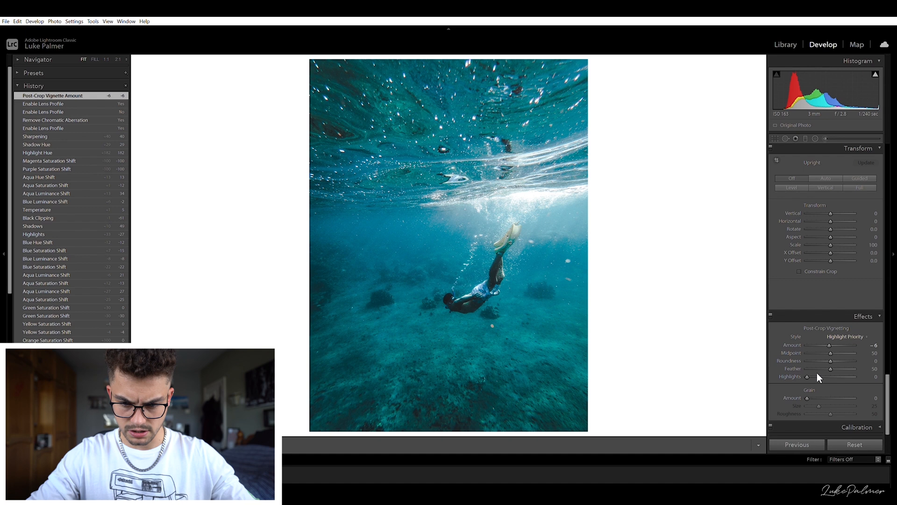
- Paint an adjustment brush mask over the diver
{"action": "scroll", "coordinate": [817, 372], "scroll_direction": "up", "scroll_amount": 3}
{"action": "scroll", "coordinate": [812, 380], "scroll_direction": "up", "scroll_amount": 15}
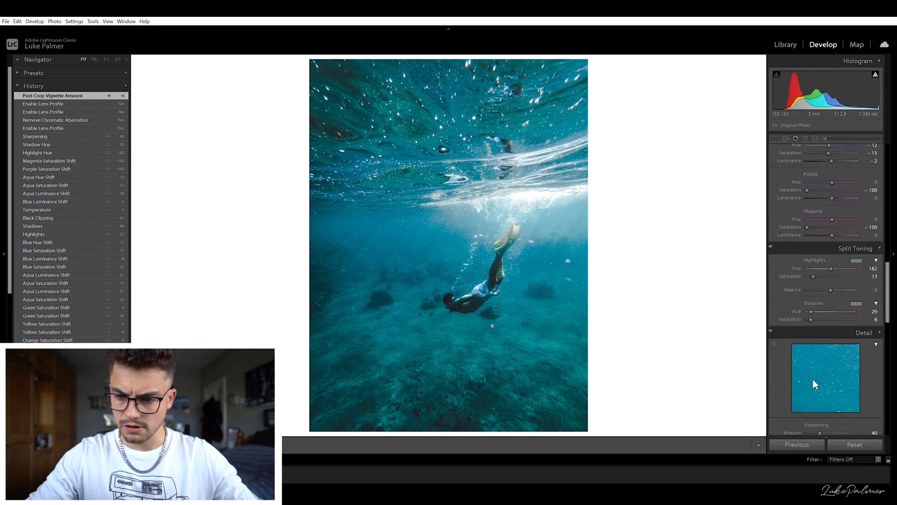
{"action": "scroll", "coordinate": [831, 161], "scroll_direction": "up", "scroll_amount": 2}
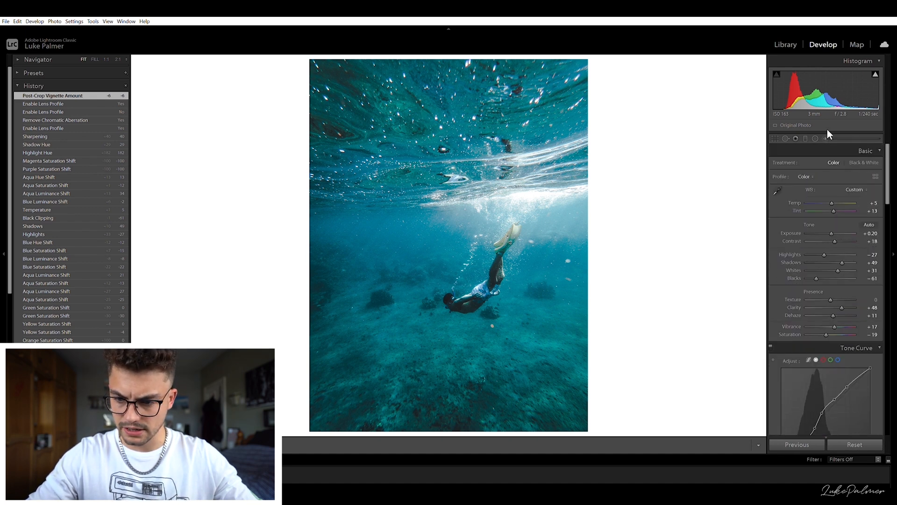
{"action": "left_click", "coordinate": [825, 138]}
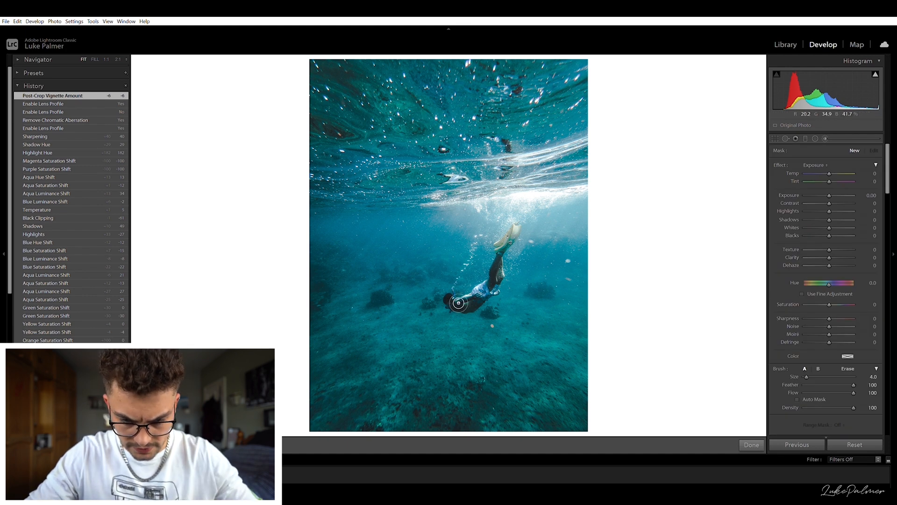
{"action": "mouse_move", "coordinate": [455, 301]}
{"action": "left_mouse_down"}
{"action": "mouse_move", "coordinate": [505, 284]}
{"action": "mouse_move", "coordinate": [512, 246]}
{"action": "mouse_move", "coordinate": [526, 231]}
{"action": "mouse_move", "coordinate": [495, 298]}
{"action": "left_mouse_up"}
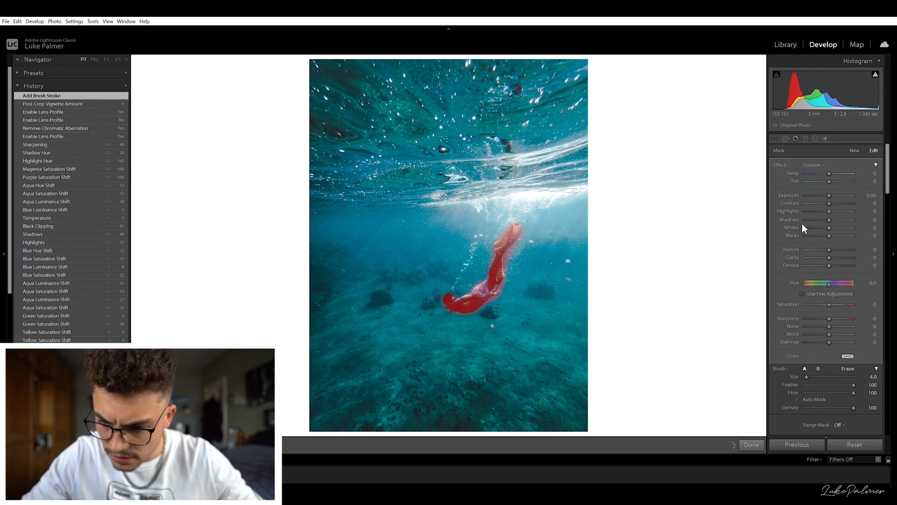
- Set the diver mask's exposure to 0.10, highlights to 23 and shadows to 44
{"action": "key", "text": "o"}
{"action": "left_click", "coordinate": [872, 195]}
{"action": "key", "text": "Up"}
{"action": "key", "text": "Up"}
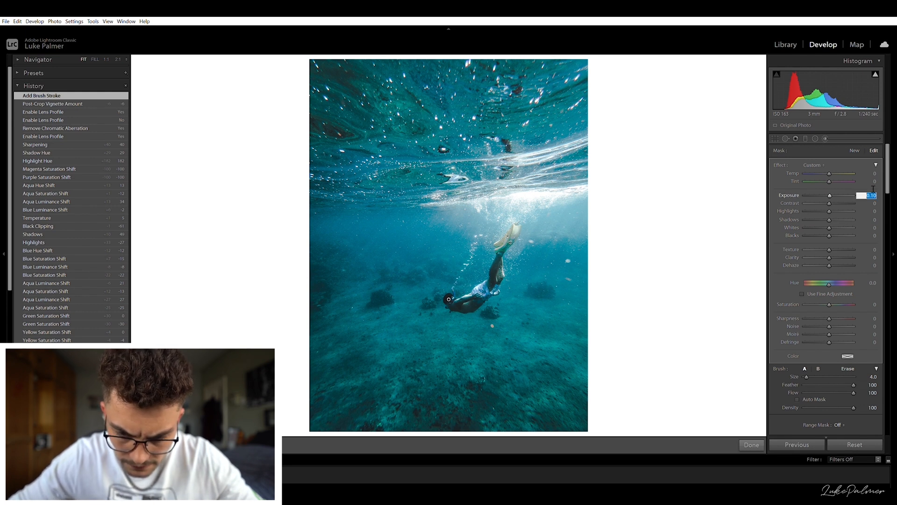
{"action": "key", "text": "Down"}
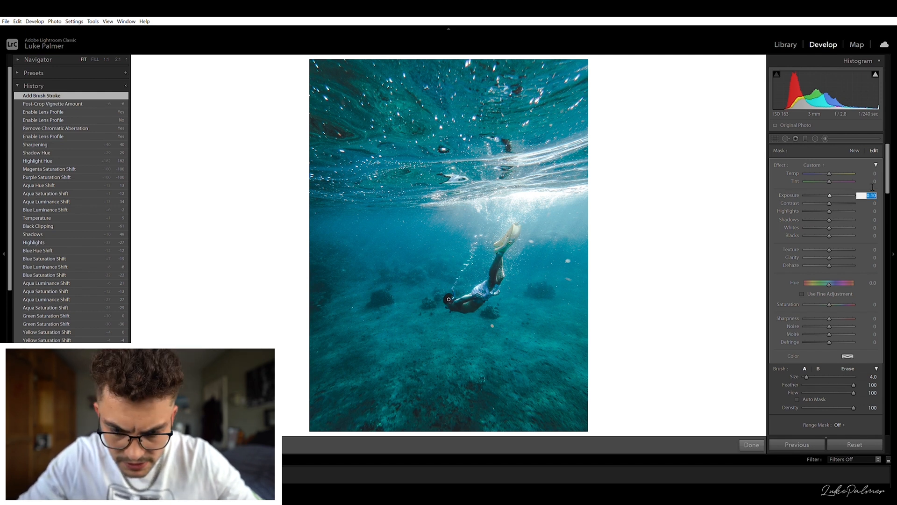
{"action": "left_click_drag", "start_coordinate": [830, 210], "coordinate": [836, 206]}
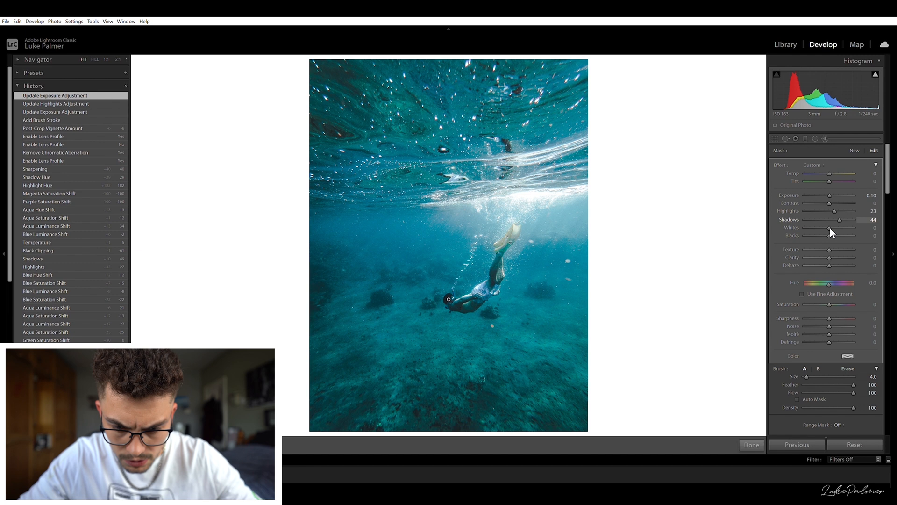
- Set the diver mask's blacks to 11, temperature to 19 and tint to 42
{"action": "left_click_drag", "start_coordinate": [834, 228], "coordinate": [831, 226]}
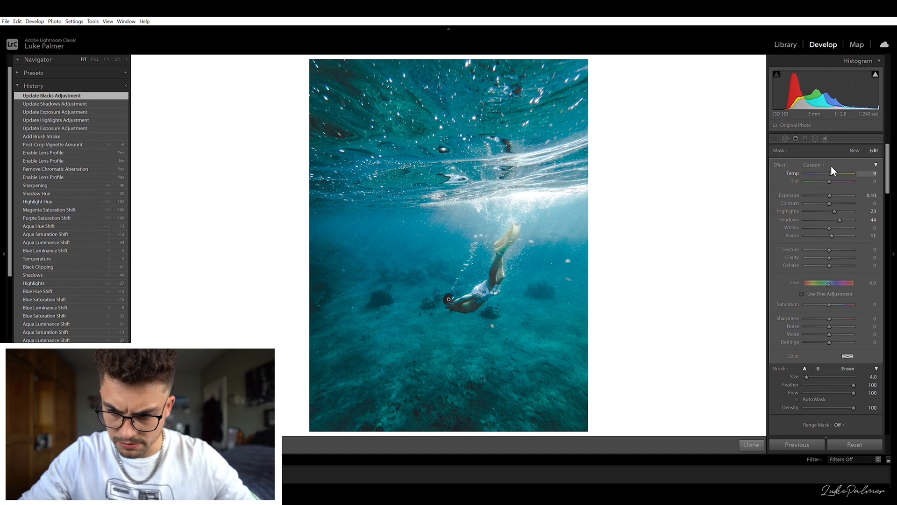
{"action": "left_click_drag", "start_coordinate": [831, 167], "coordinate": [838, 174]}
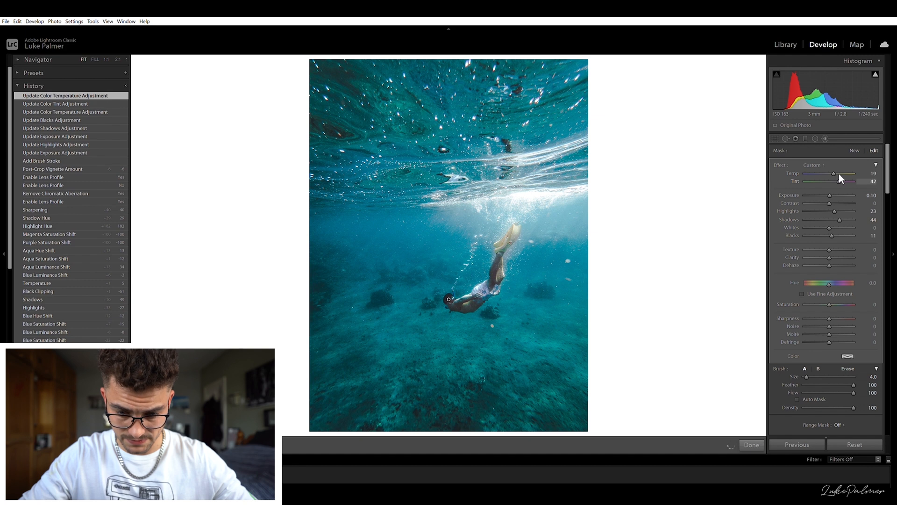
{"action": "left_click_drag", "start_coordinate": [839, 173], "coordinate": [839, 173]}
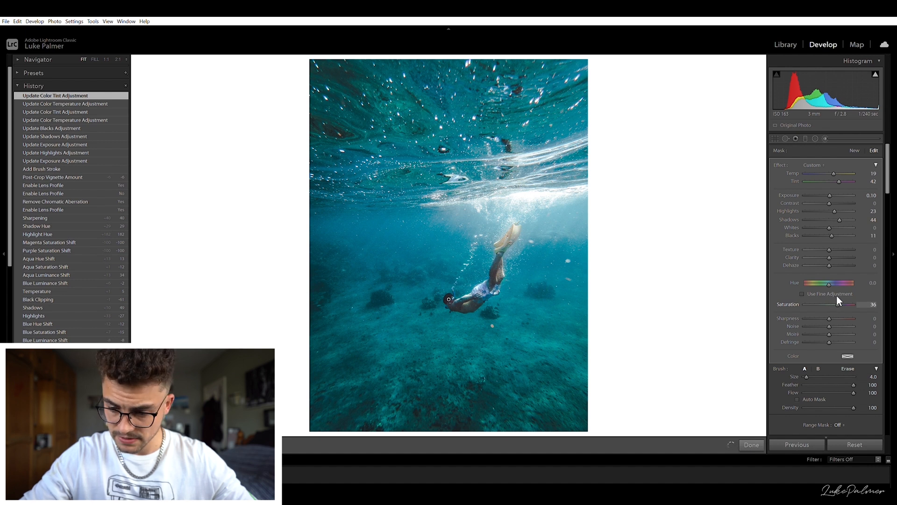
- Set the diver mask's saturation to 31, sharpness to 20 and clarity to 10
{"action": "left_click_drag", "start_coordinate": [837, 296], "coordinate": [836, 296]}
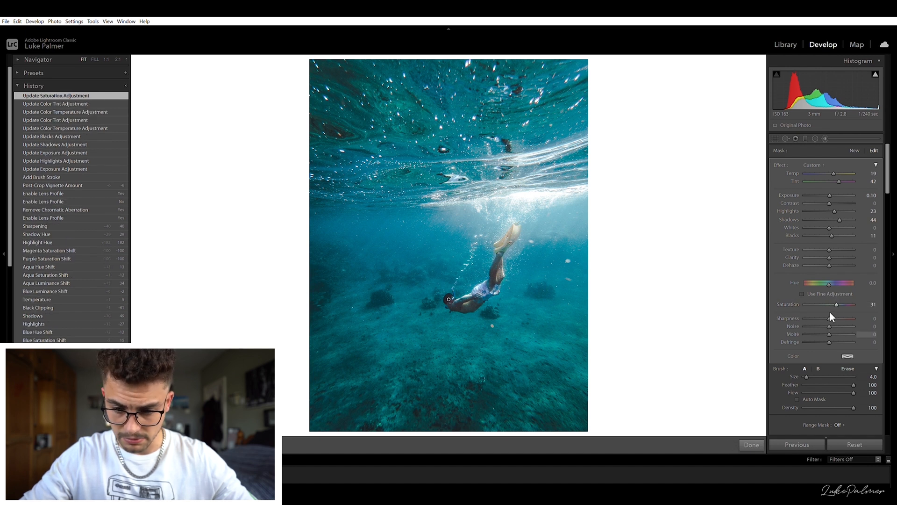
{"action": "left_click", "coordinate": [835, 311]}
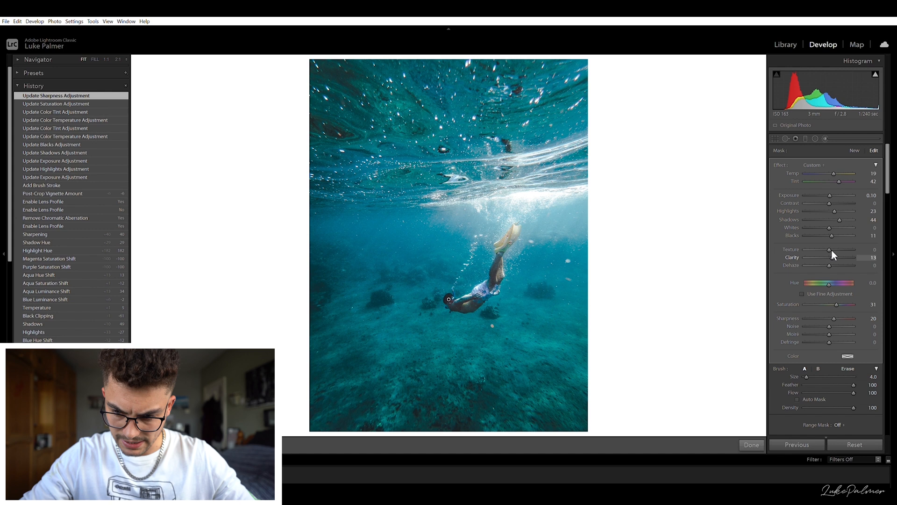
{"action": "left_click_drag", "start_coordinate": [832, 250], "coordinate": [831, 251]}
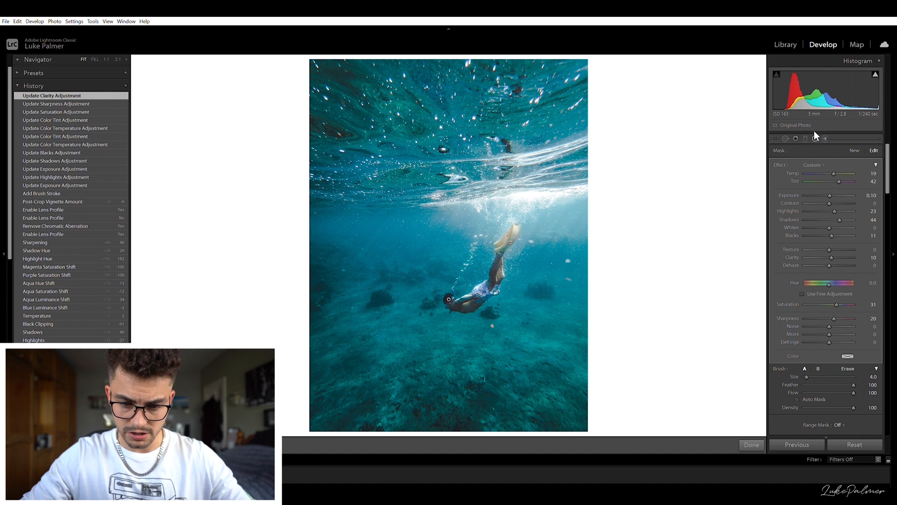
- Add an inverted radial filter ellipse centred on the diver, spanning the middle of the photo
{"action": "key", "text": "shift+m"}
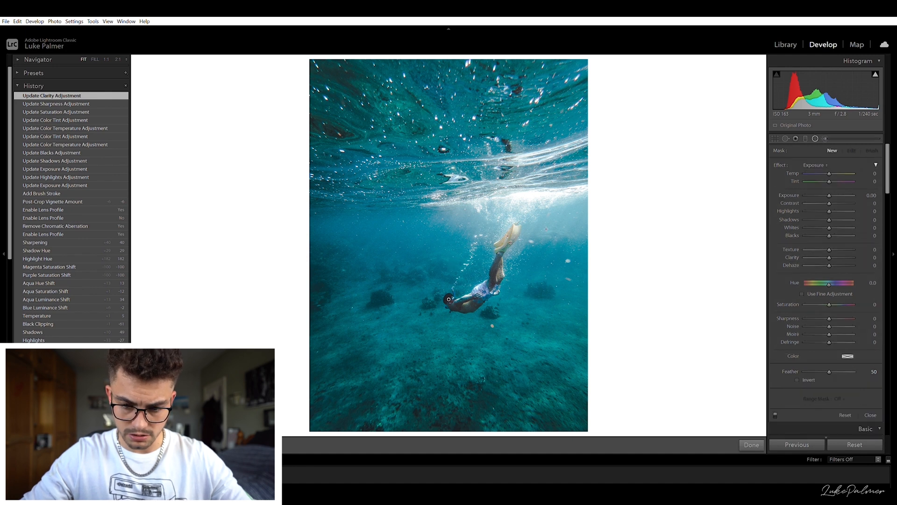
{"action": "left_click_drag", "start_coordinate": [466, 259], "coordinate": [747, 329]}
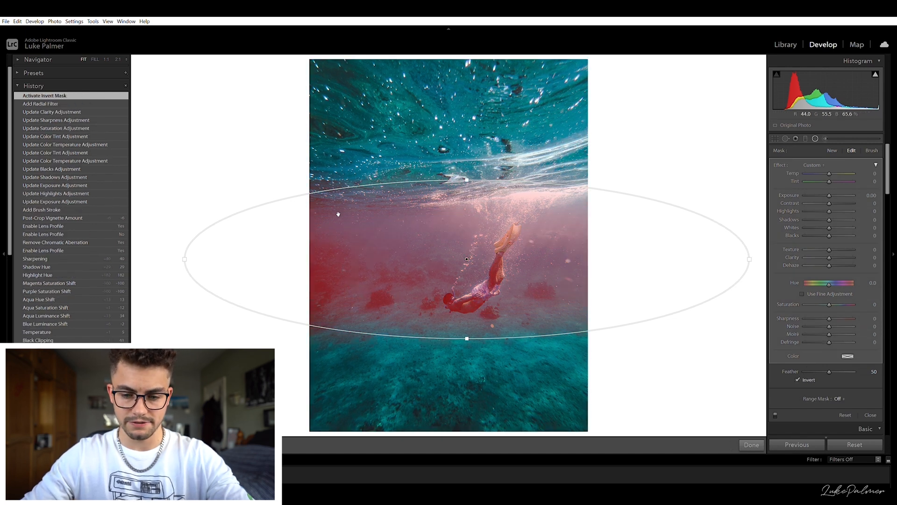
{"action": "key", "text": "o"}
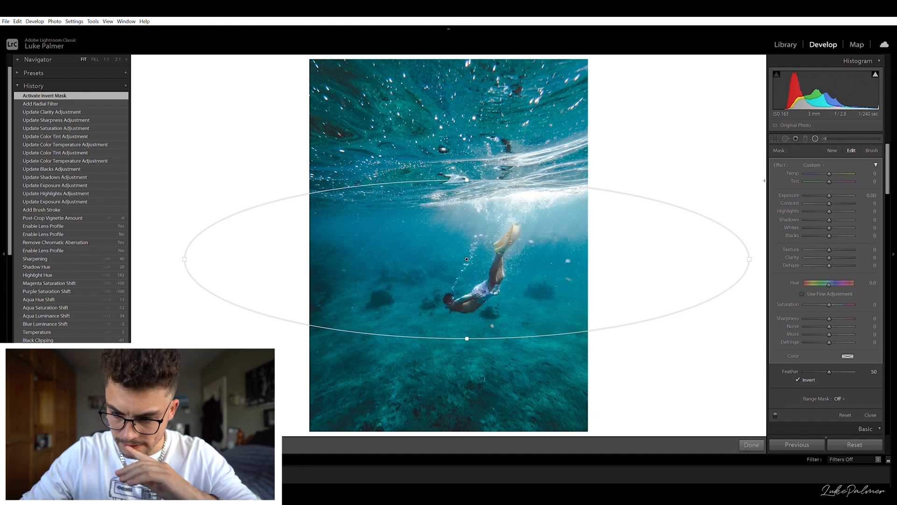
- Set the radial filter's clarity to 87, exposure to 0.10 and highlights to -51
{"action": "mouse_move", "coordinate": [828, 252]}
{"action": "left_mouse_down"}
{"action": "mouse_move", "coordinate": [801, 251]}
{"action": "mouse_move", "coordinate": [833, 248]}
{"action": "left_mouse_up"}
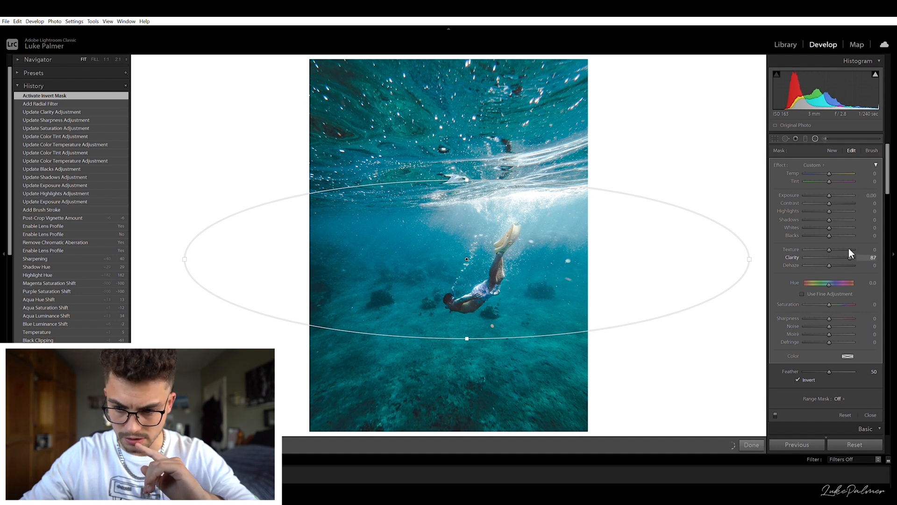
{"action": "left_click", "coordinate": [871, 194]}
{"action": "key", "text": "Up"}
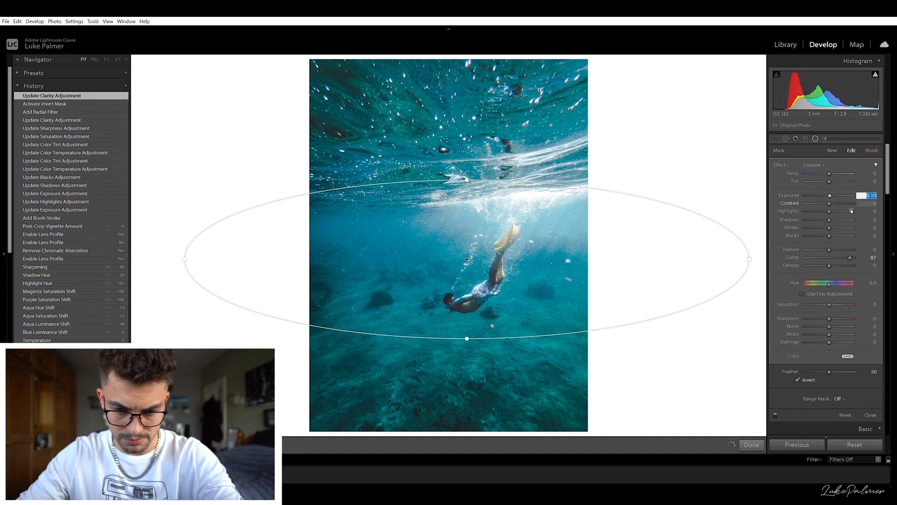
{"action": "mouse_move", "coordinate": [828, 206]}
{"action": "left_mouse_down"}
{"action": "mouse_move", "coordinate": [814, 206]}
{"action": "mouse_move", "coordinate": [825, 218]}
{"action": "mouse_move", "coordinate": [817, 219]}
{"action": "left_mouse_up"}
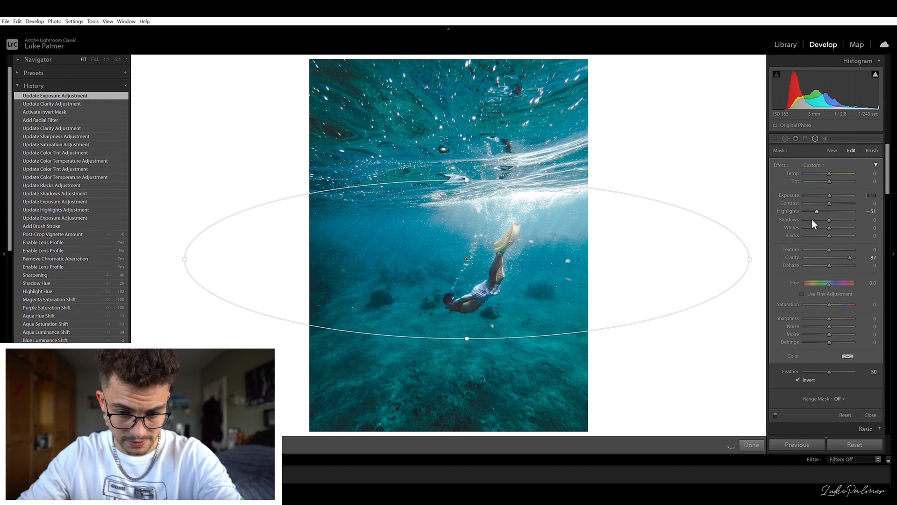
- Set the radial filter's whites to 18 and blacks to -12
{"action": "type", "text": "-44"}
{"action": "key", "text": "Return"}
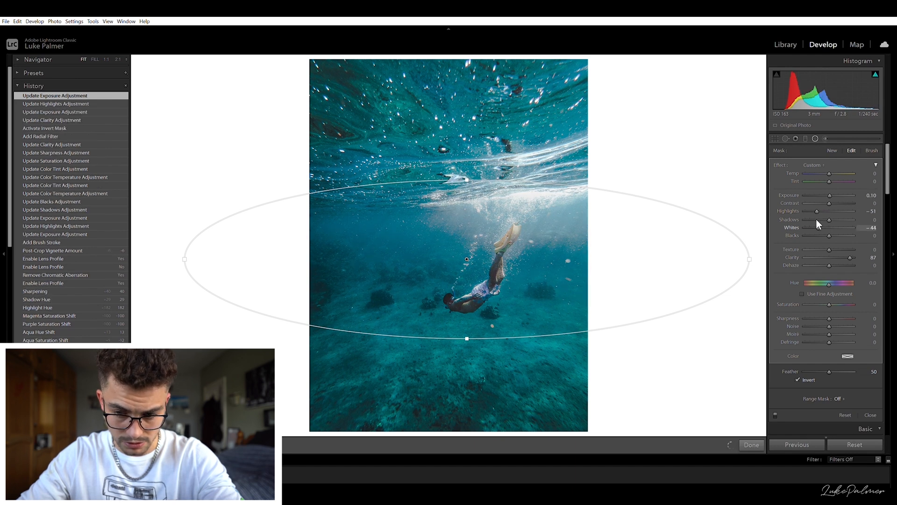
{"action": "mouse_move", "coordinate": [816, 219]}
{"action": "left_mouse_down"}
{"action": "mouse_move", "coordinate": [837, 220]}
{"action": "mouse_move", "coordinate": [829, 227]}
{"action": "left_mouse_up"}
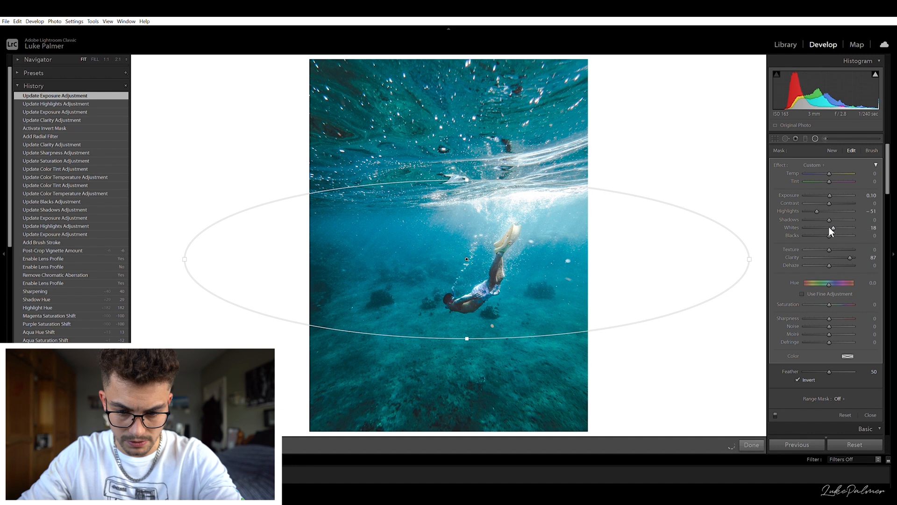
{"action": "left_click", "coordinate": [825, 232]}
{"action": "left_click_drag", "start_coordinate": [824, 227], "coordinate": [825, 218]}
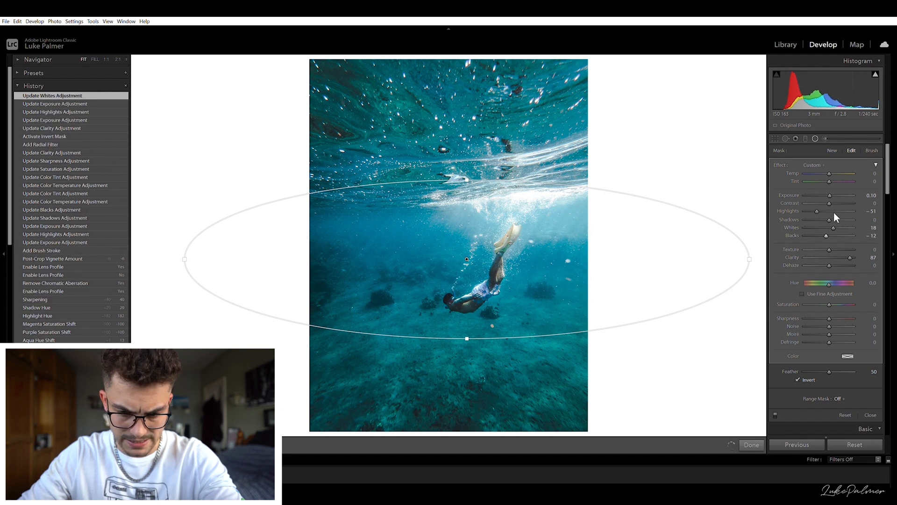
- Set the radial filter's shadows to -13 and contrast to 10
{"action": "left_click", "coordinate": [834, 215]}
{"action": "left_click_drag", "start_coordinate": [826, 213], "coordinate": [821, 213]}
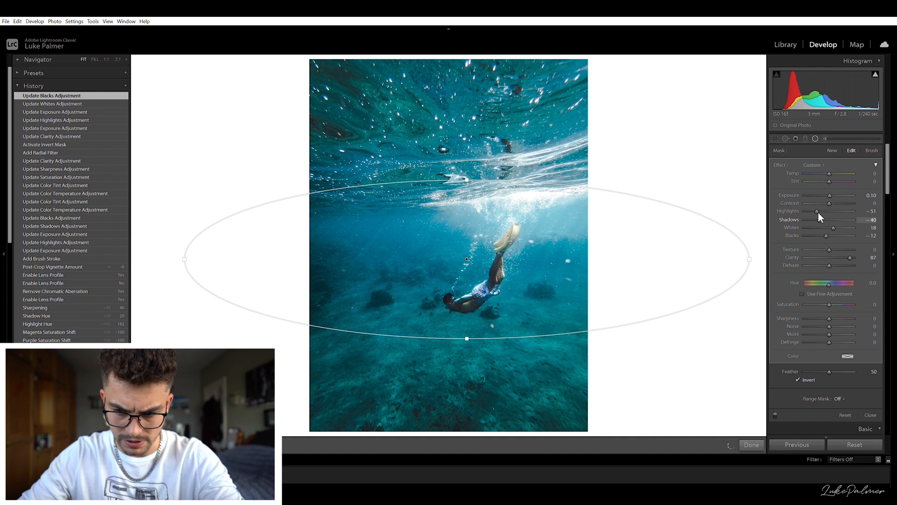
{"action": "left_click_drag", "start_coordinate": [821, 213], "coordinate": [832, 195]}
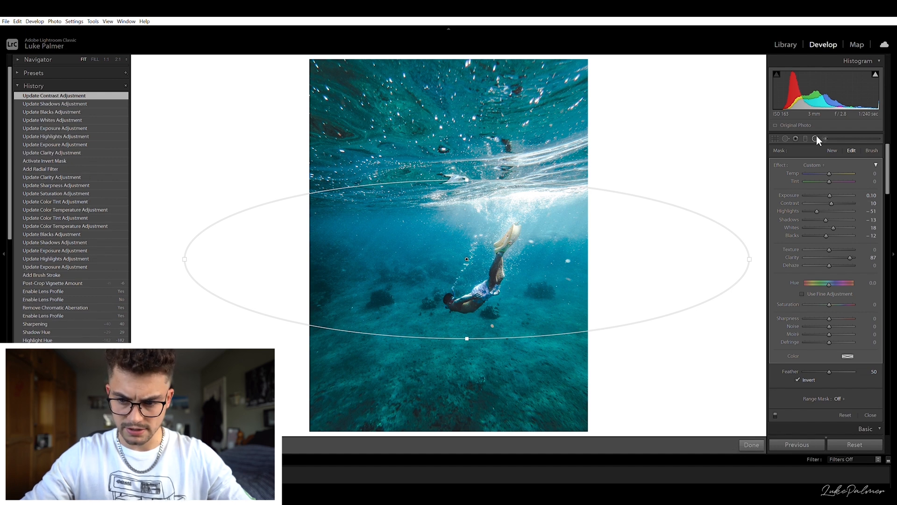
- Reselect the diver brush mask and set its exposure to 0.20, shadows to 56 and blacks to 19
{"action": "left_click", "coordinate": [816, 139]}
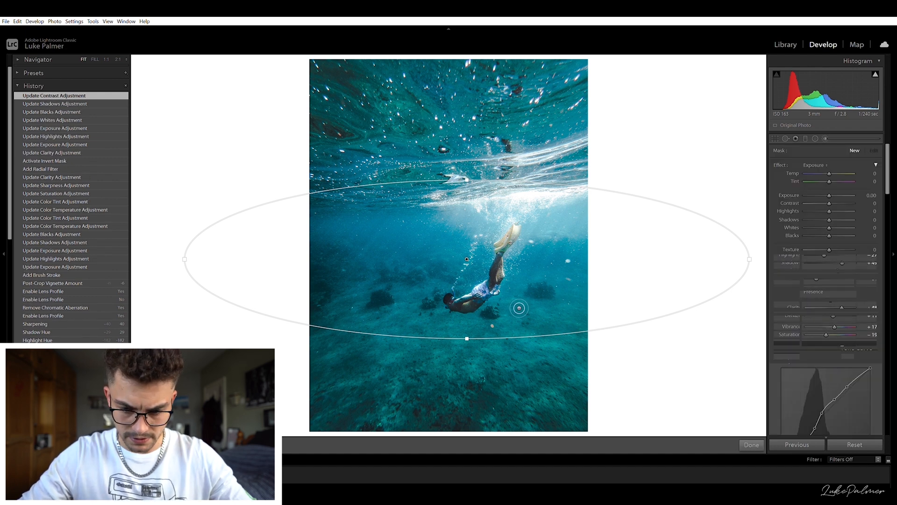
{"action": "left_click", "coordinate": [451, 297]}
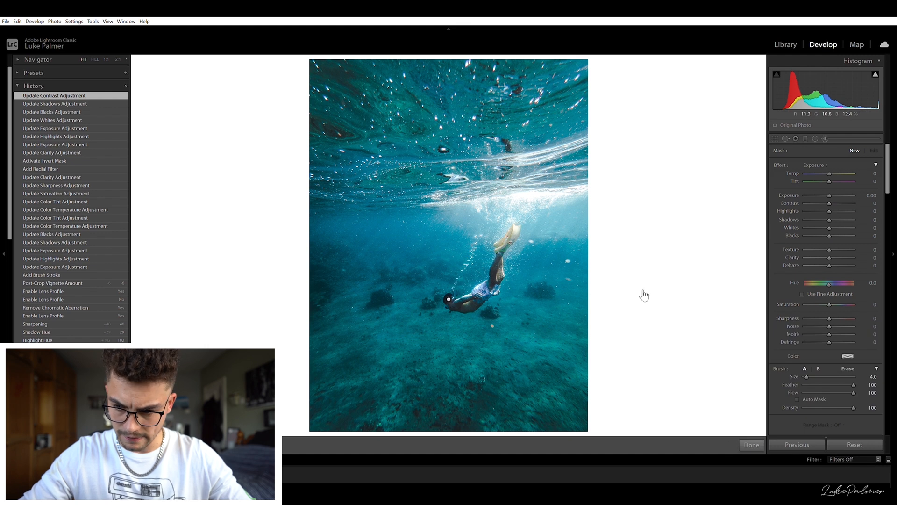
{"action": "left_click", "coordinate": [869, 195]}
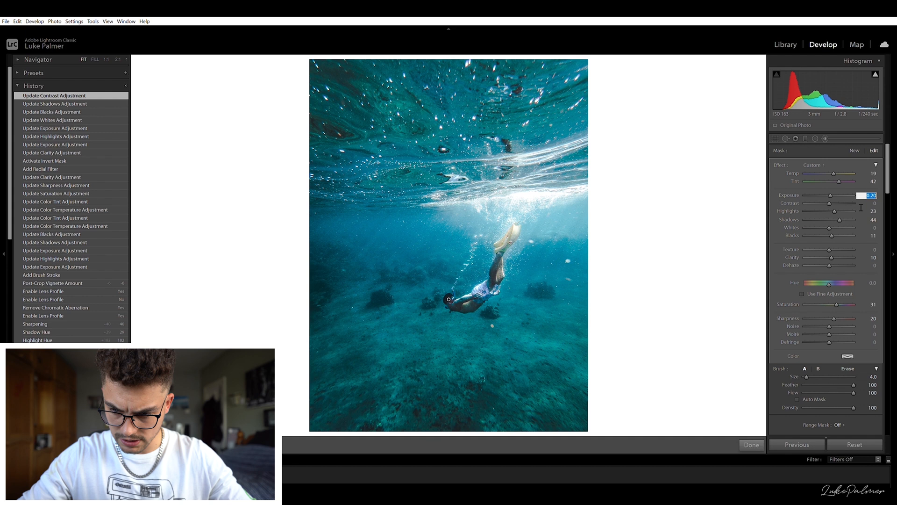
{"action": "left_click_drag", "start_coordinate": [840, 216], "coordinate": [845, 214]}
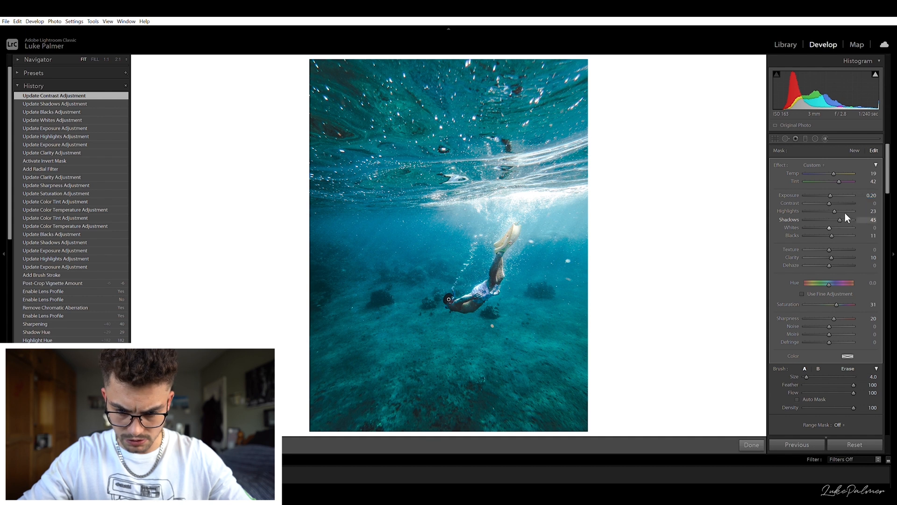
{"action": "left_click_drag", "start_coordinate": [831, 235], "coordinate": [832, 235]}
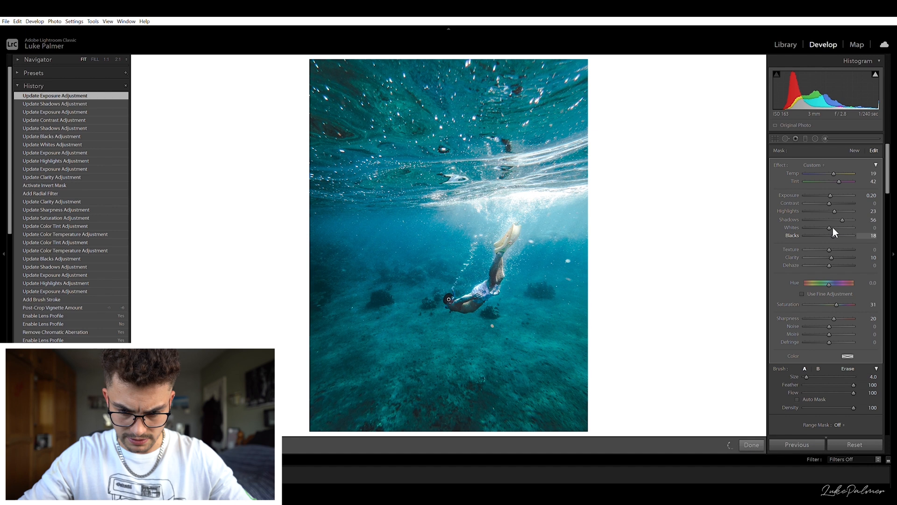
{"action": "left_click_drag", "start_coordinate": [833, 228], "coordinate": [833, 228]}
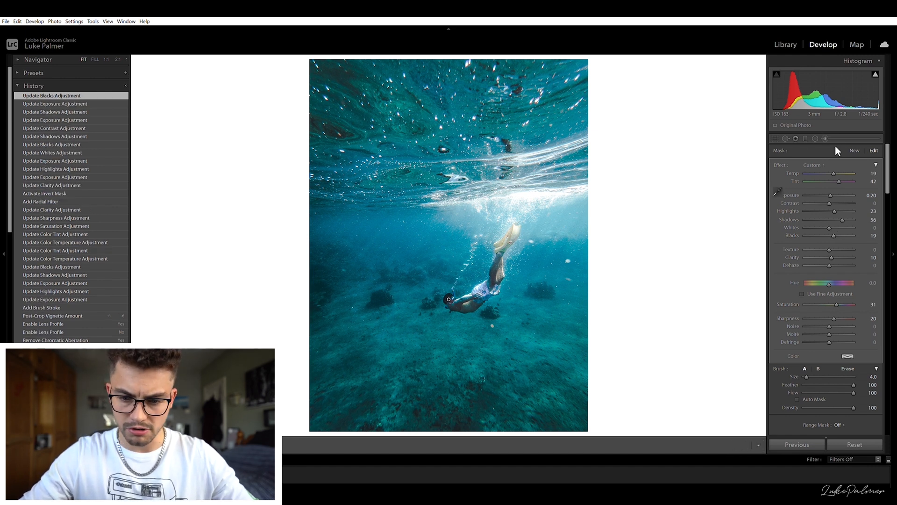
- Paint a new brush mask, size 8.0, over the bubble trail and bright water above the diver
{"action": "left_click", "coordinate": [825, 136]}
{"action": "left_click", "coordinate": [824, 136]}
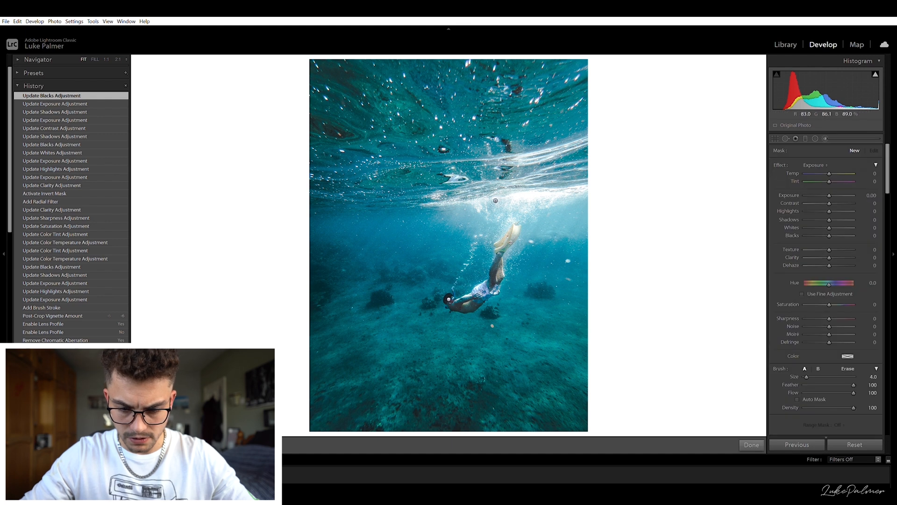
{"action": "scroll", "coordinate": [485, 221], "scroll_direction": "down", "scroll_amount": 1}
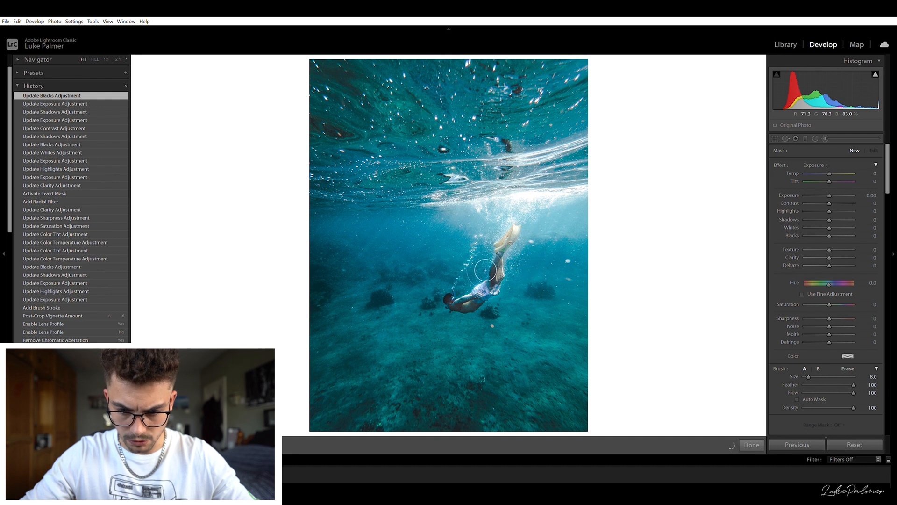
{"action": "left_click_drag", "start_coordinate": [490, 278], "coordinate": [481, 309]}
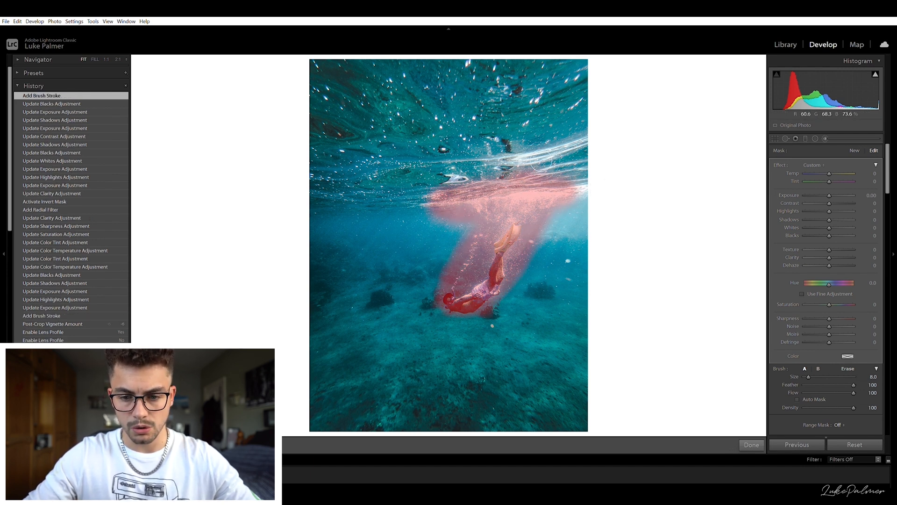
{"action": "key", "text": "alt"}
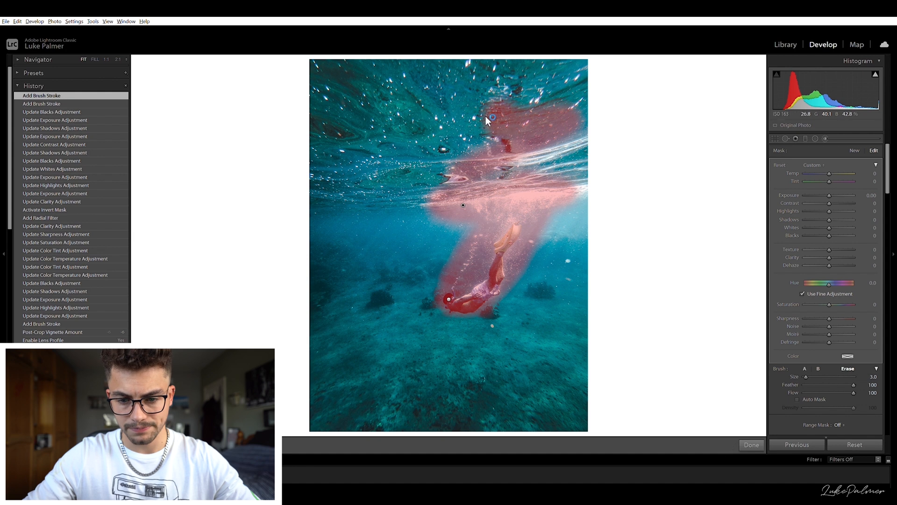
{"action": "scroll", "coordinate": [507, 134], "scroll_direction": "up", "scroll_amount": 10}
{"action": "mouse_move", "coordinate": [608, 154]}
{"action": "left_mouse_down"}
{"action": "mouse_move", "coordinate": [471, 172]}
{"action": "mouse_move", "coordinate": [587, 179]}
{"action": "mouse_move", "coordinate": [422, 194]}
{"action": "left_mouse_up"}
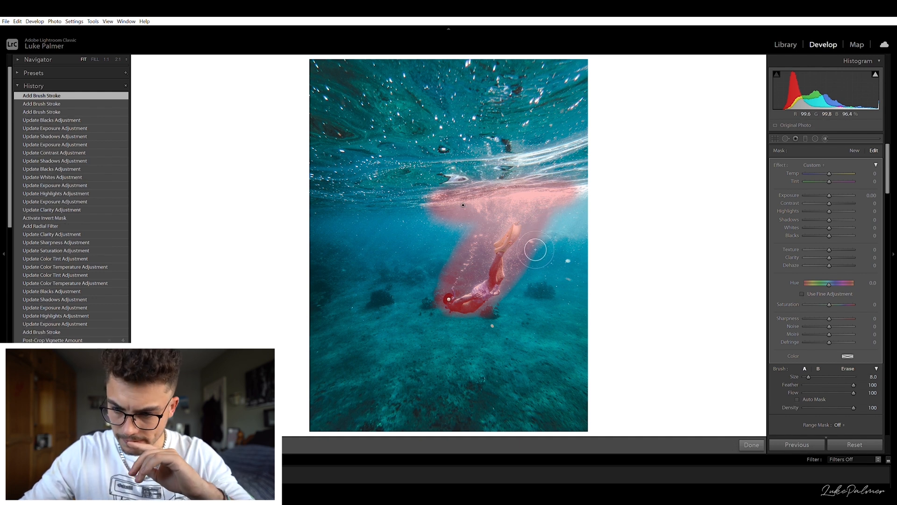
- Set the bubble mask's whites to -6, highlights to -10 and clarity to 10, then close the brush
{"action": "left_click_drag", "start_coordinate": [829, 227], "coordinate": [818, 226]}
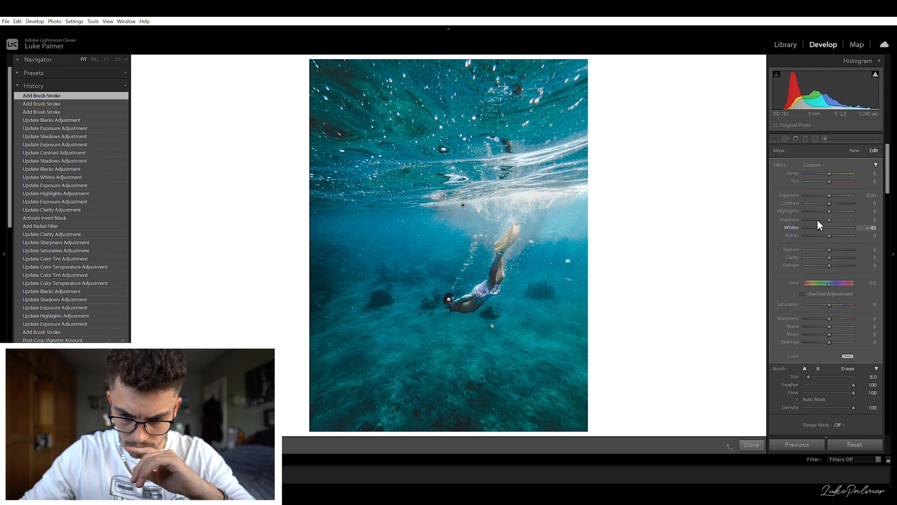
{"action": "left_click_drag", "start_coordinate": [821, 221], "coordinate": [827, 222]}
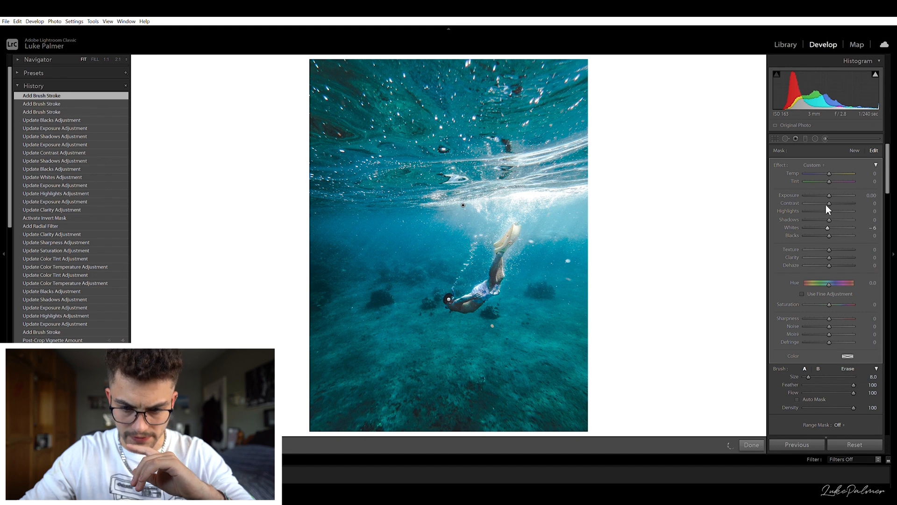
{"action": "left_click", "coordinate": [826, 205]}
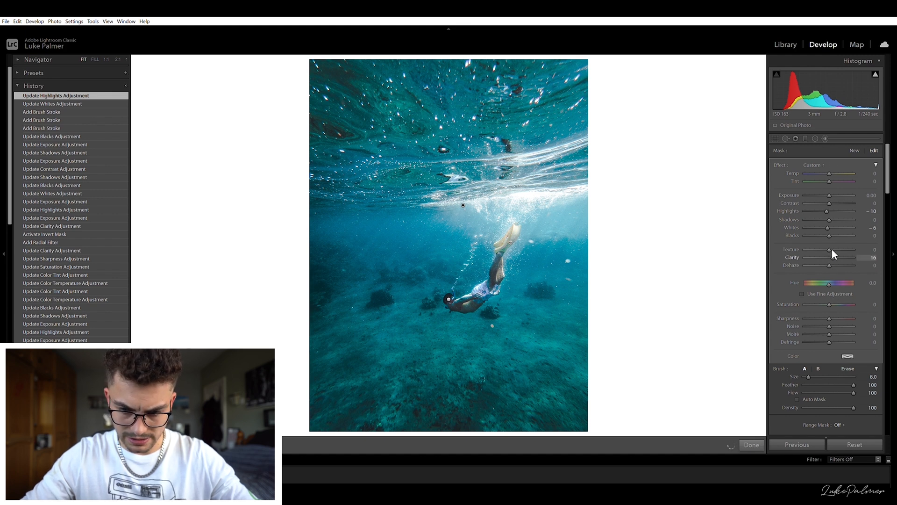
{"action": "left_click_drag", "start_coordinate": [832, 249], "coordinate": [831, 249]}
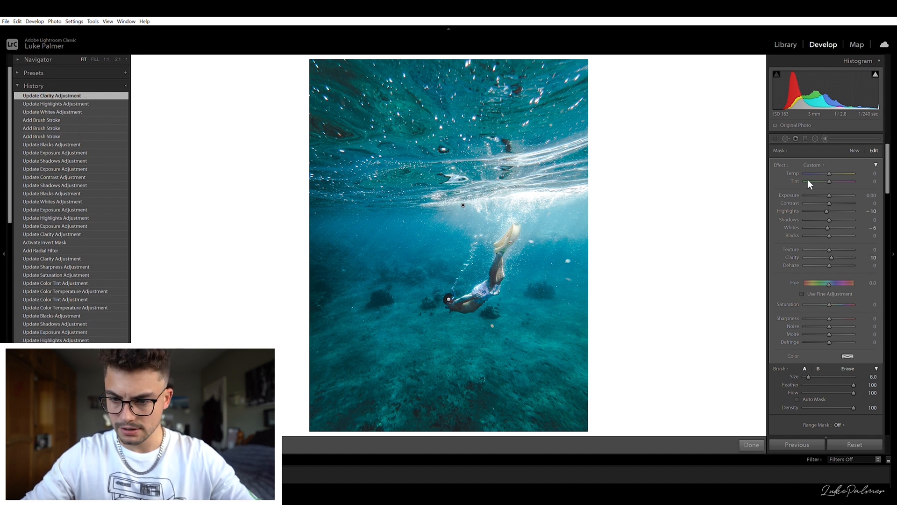
{"action": "left_click", "coordinate": [825, 137]}
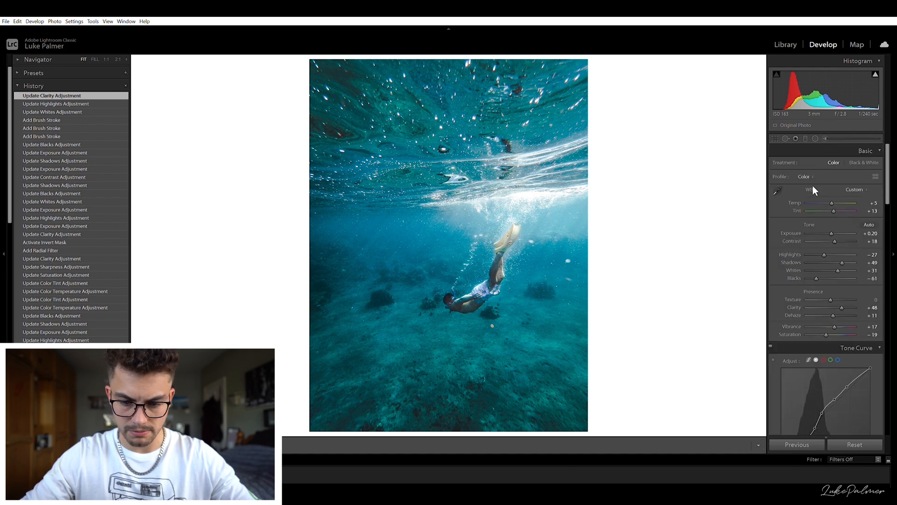
- Add a graduated filter rising from the seabed at the bottom and set its exposure to -0.16
{"action": "left_click", "coordinate": [805, 138]}
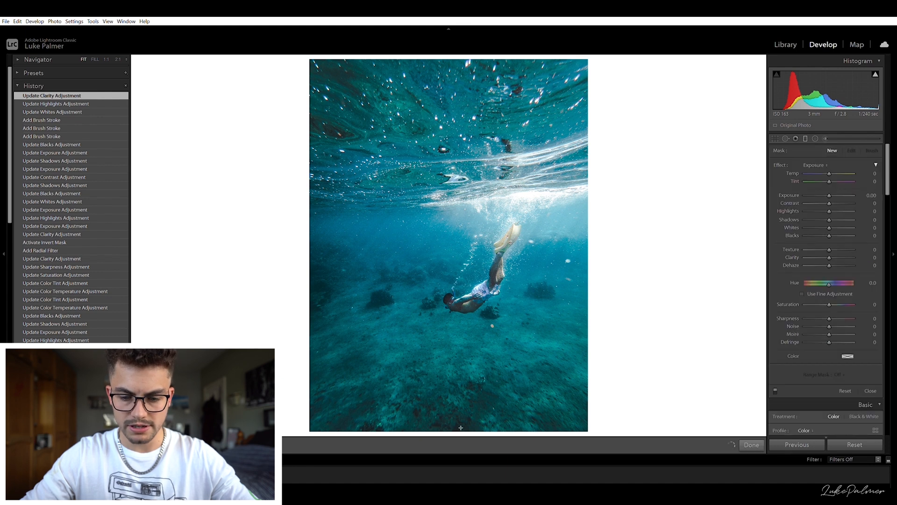
{"action": "left_click_drag", "start_coordinate": [461, 370], "coordinate": [460, 322]}
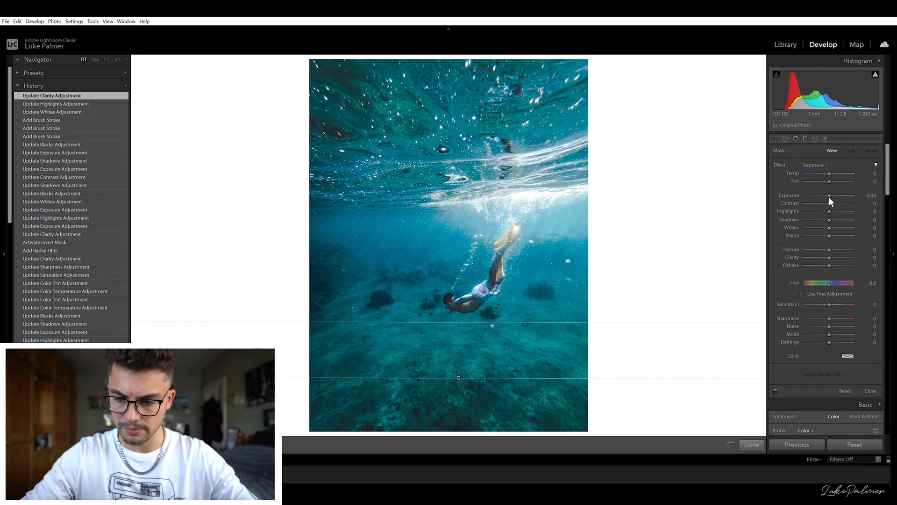
{"action": "left_click_drag", "start_coordinate": [829, 195], "coordinate": [827, 195]}
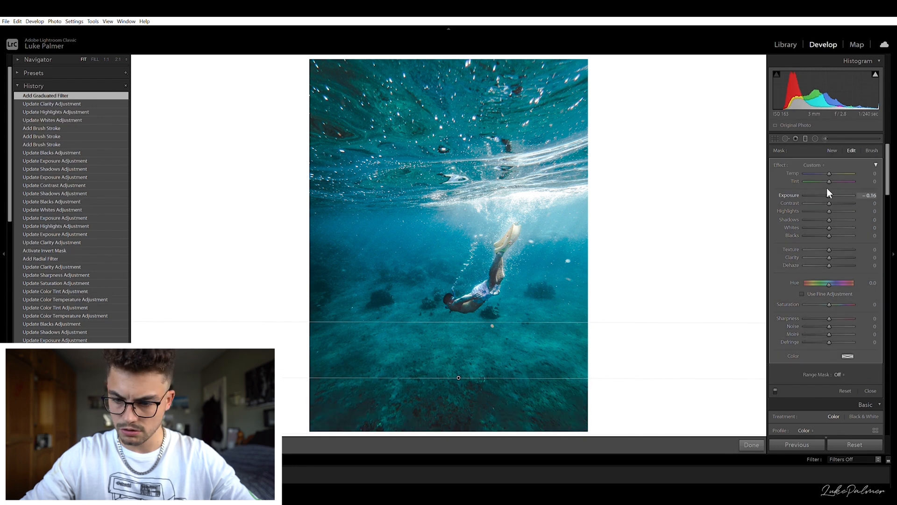
- Lower the bottom graduated filter's saturation to -17
{"action": "left_click_drag", "start_coordinate": [827, 297], "coordinate": [823, 298]}
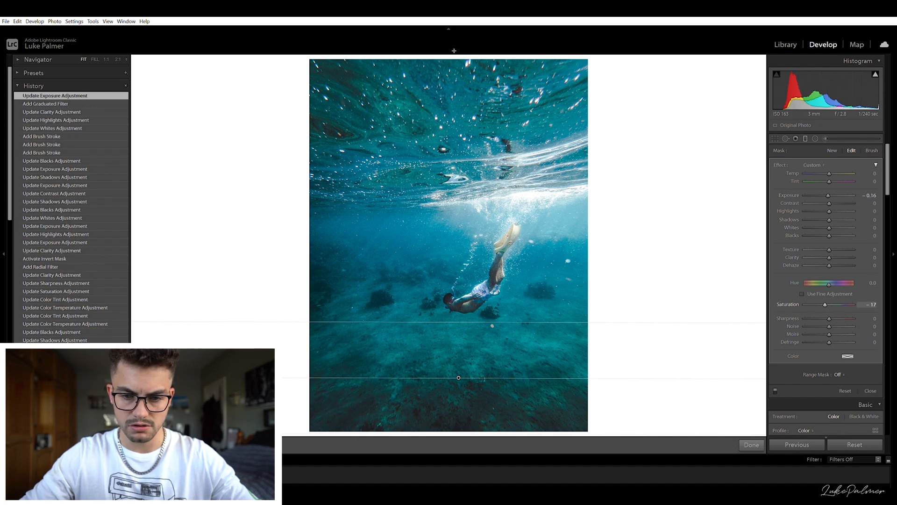
- Add a second graduated filter descending from the surface toward the waterline, set its shadows to -19 and shift it lower
{"action": "left_click_drag", "start_coordinate": [449, 64], "coordinate": [446, 197]}
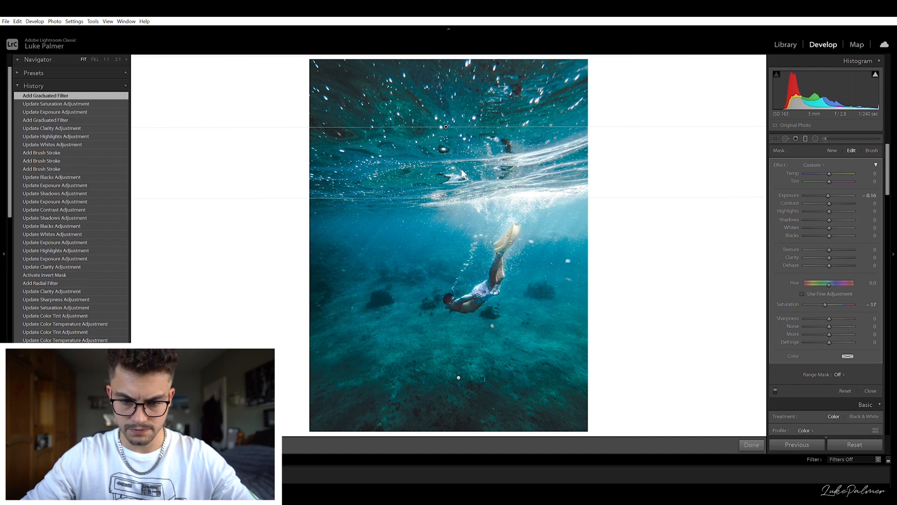
{"action": "left_click_drag", "start_coordinate": [824, 213], "coordinate": [822, 212]}
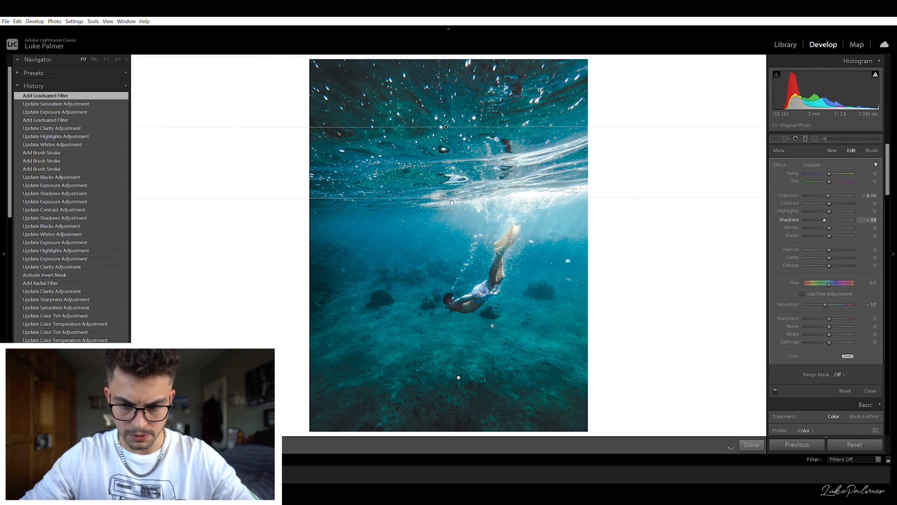
{"action": "left_click_drag", "start_coordinate": [452, 202], "coordinate": [447, 243]}
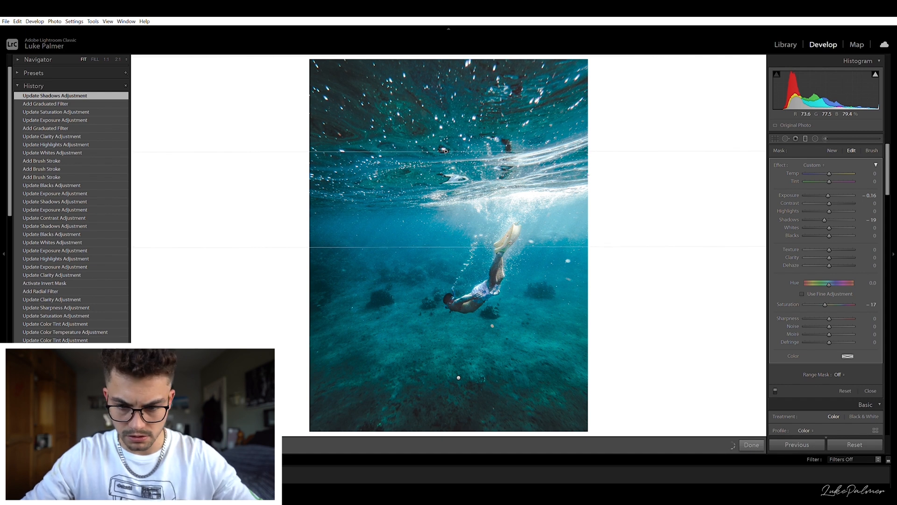
- Refine the top gradient mask with a size 8.0 brush stroke along the waterline, then close the filter
{"action": "key", "text": "o"}
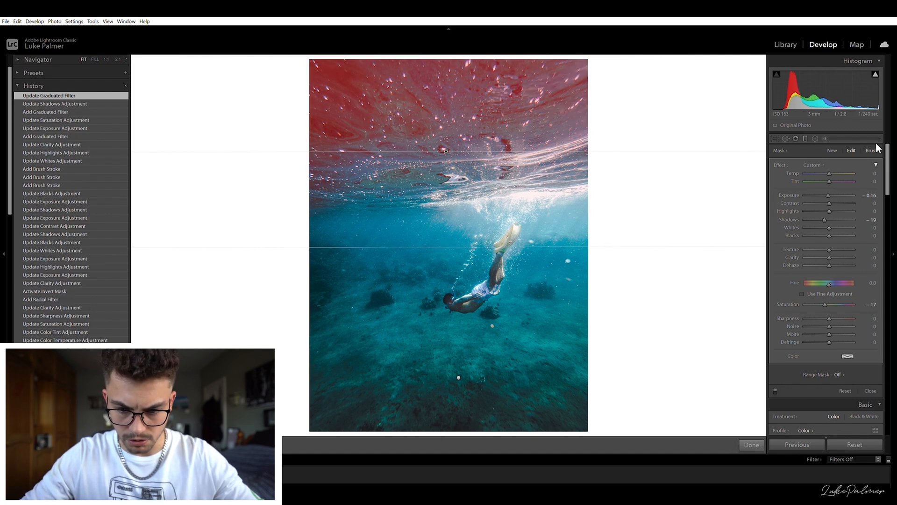
{"action": "left_click", "coordinate": [873, 150]}
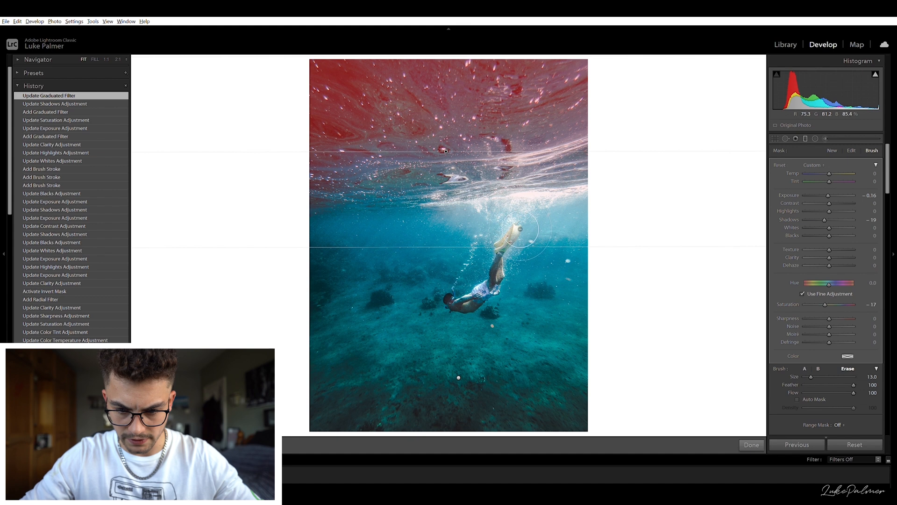
{"action": "scroll", "coordinate": [507, 232], "scroll_direction": "up", "scroll_amount": 1}
{"action": "left_click_drag", "start_coordinate": [448, 244], "coordinate": [585, 231]}
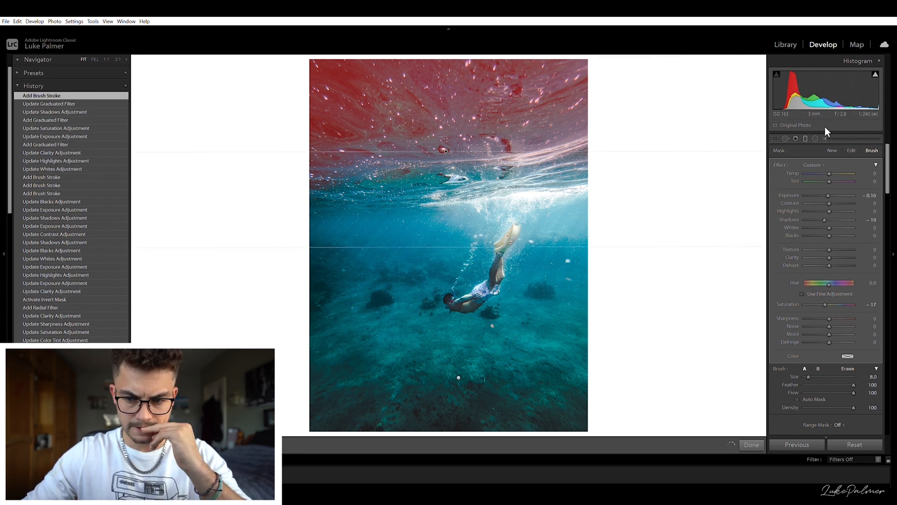
{"action": "key", "text": "o"}
{"action": "left_click", "coordinate": [870, 195]}
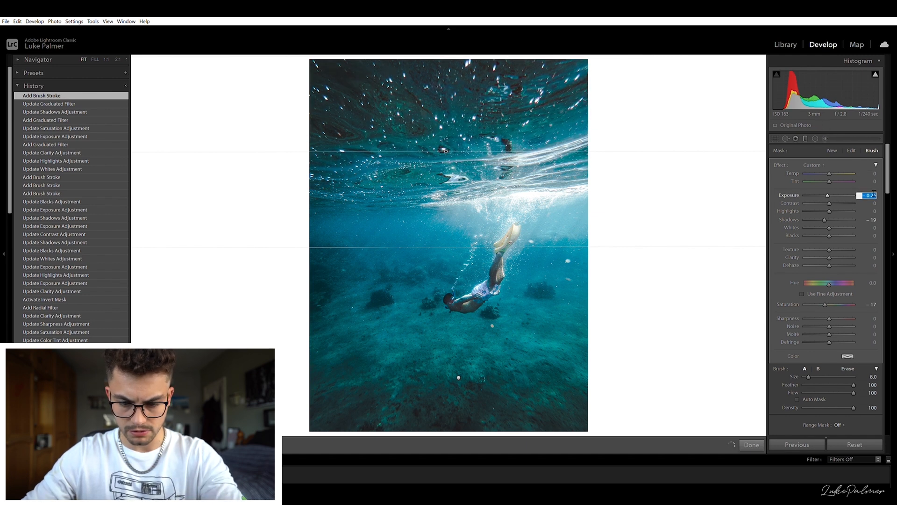
{"action": "left_click", "coordinate": [806, 135]}
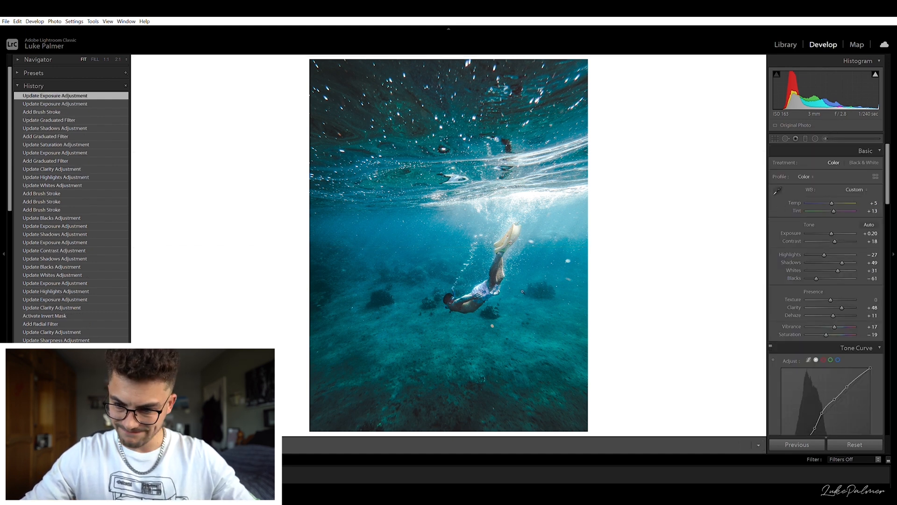
- Raise the global exposure to 0.40
{"action": "left_click", "coordinate": [870, 233]}
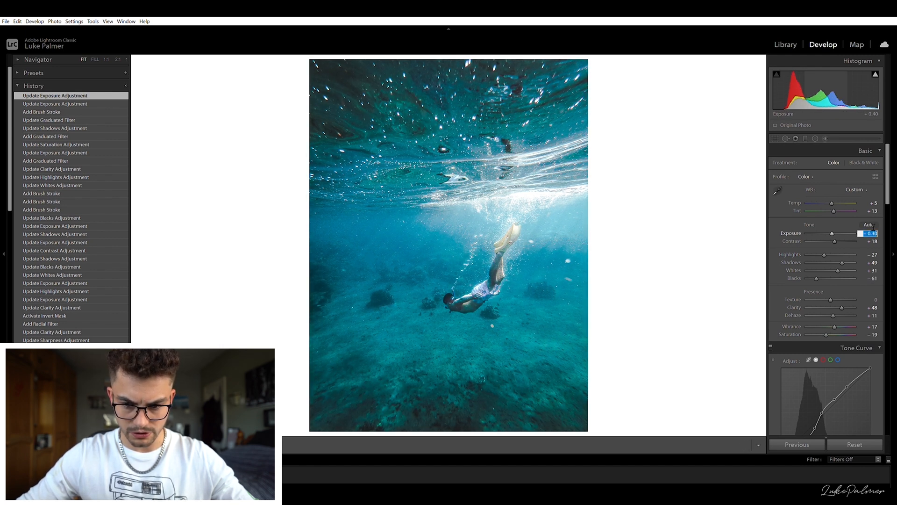
{"action": "key", "text": "Up"}
{"action": "left_click", "coordinate": [613, 264]}
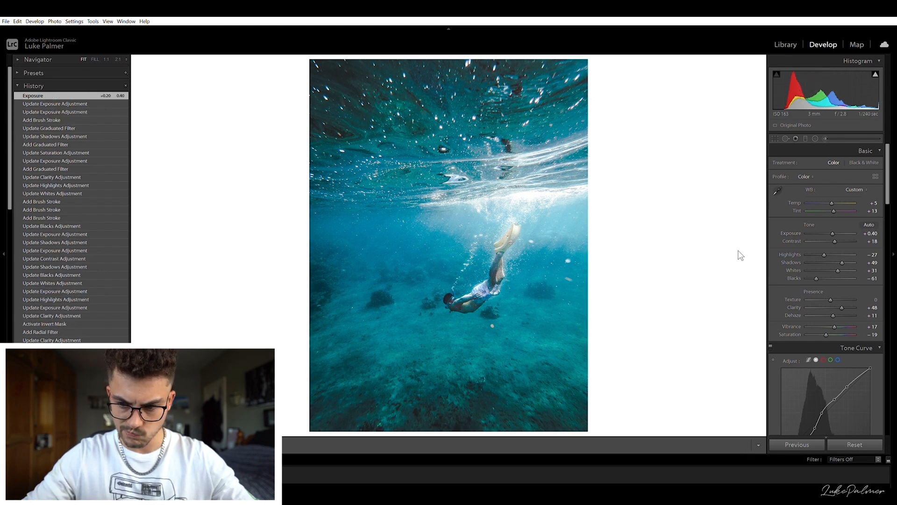
- Reopen the diver brush mask, set whites to 10, shadows to 52 and blacks to 30, then close it
{"action": "left_click", "coordinate": [825, 138]}
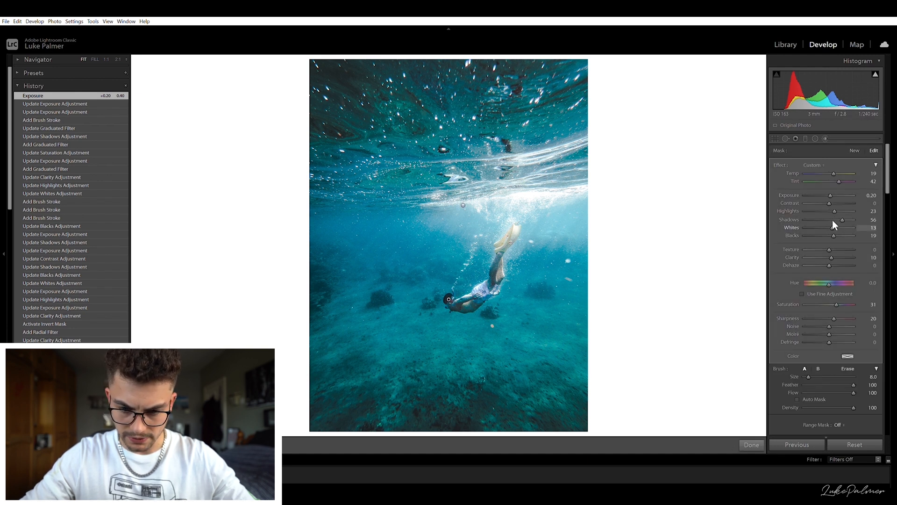
{"action": "left_click_drag", "start_coordinate": [831, 220], "coordinate": [831, 220]}
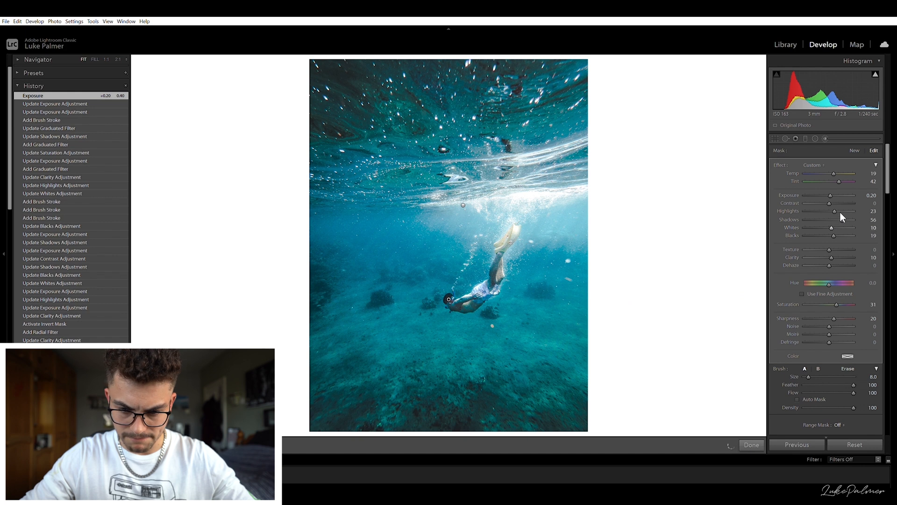
{"action": "left_click_drag", "start_coordinate": [842, 212], "coordinate": [836, 228]}
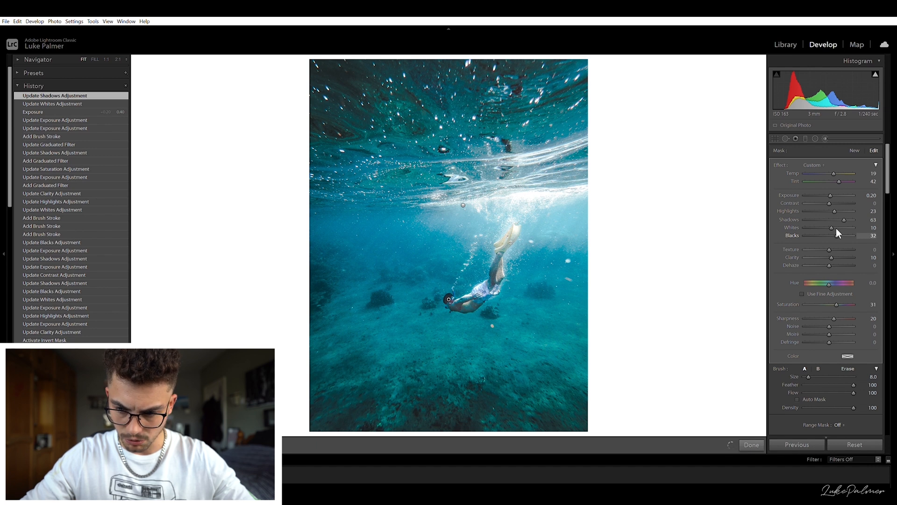
{"action": "key", "text": "minus"}
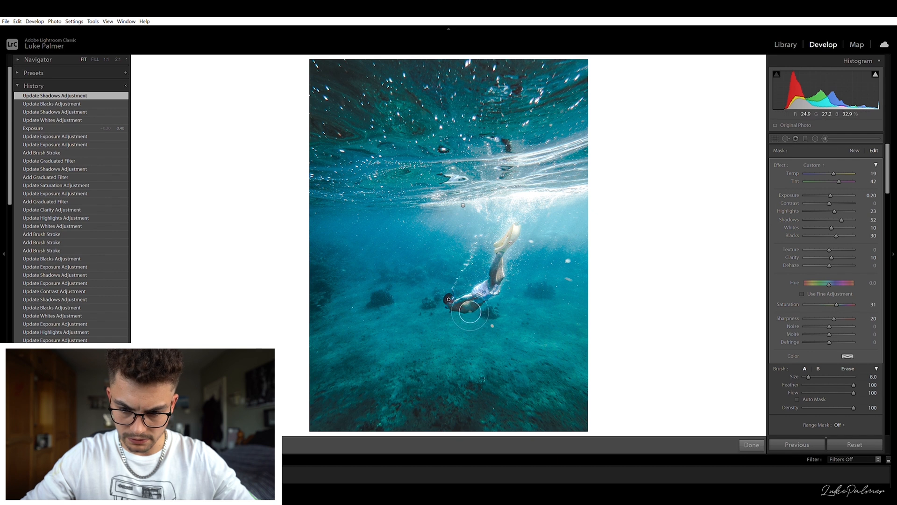
{"action": "left_click", "coordinate": [826, 136]}
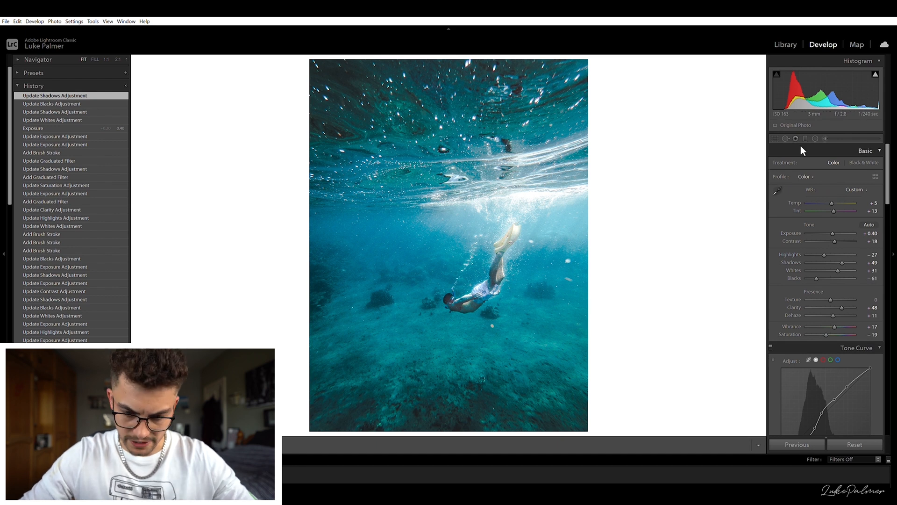
- Draw an inverted radial filter around the diver's head and set its exposure to 0.00
{"action": "left_click", "coordinate": [815, 138]}
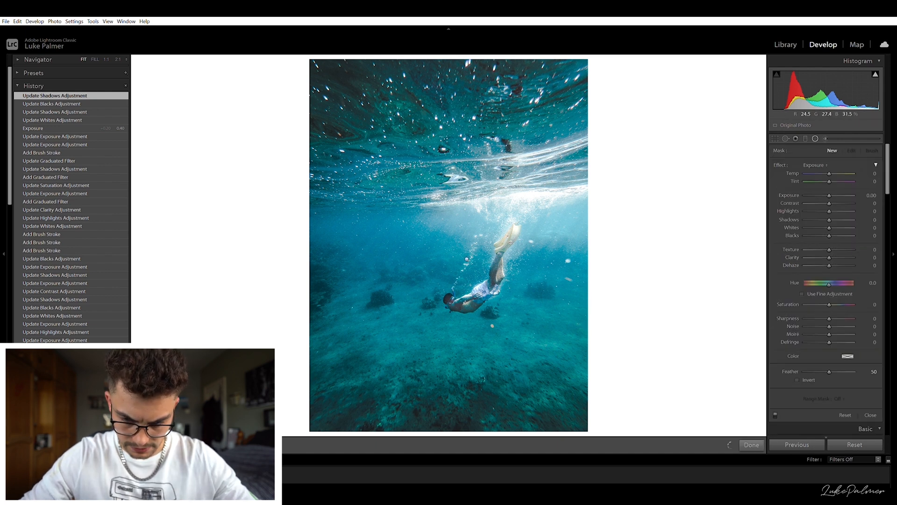
{"action": "mouse_move", "coordinate": [456, 304]}
{"action": "left_mouse_down"}
{"action": "mouse_move", "coordinate": [488, 314]}
{"action": "mouse_move", "coordinate": [464, 305]}
{"action": "left_mouse_up"}
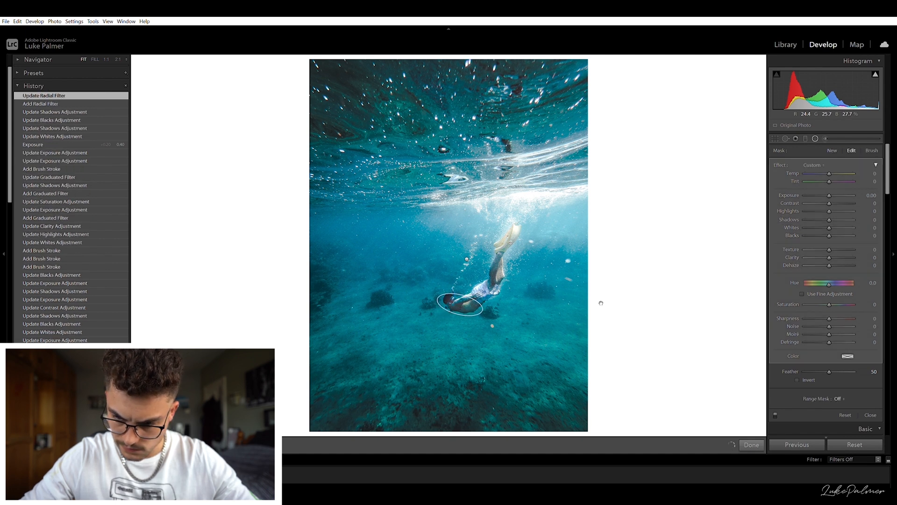
{"action": "left_click", "coordinate": [875, 193]}
{"action": "key", "text": "Up"}
{"action": "key", "text": "Return"}
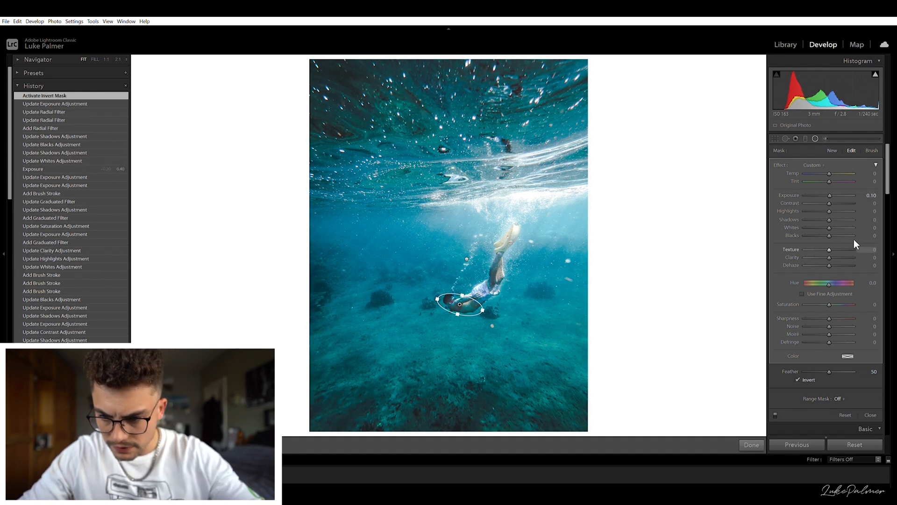
{"action": "left_click", "coordinate": [871, 195]}
{"action": "key", "text": "Down"}
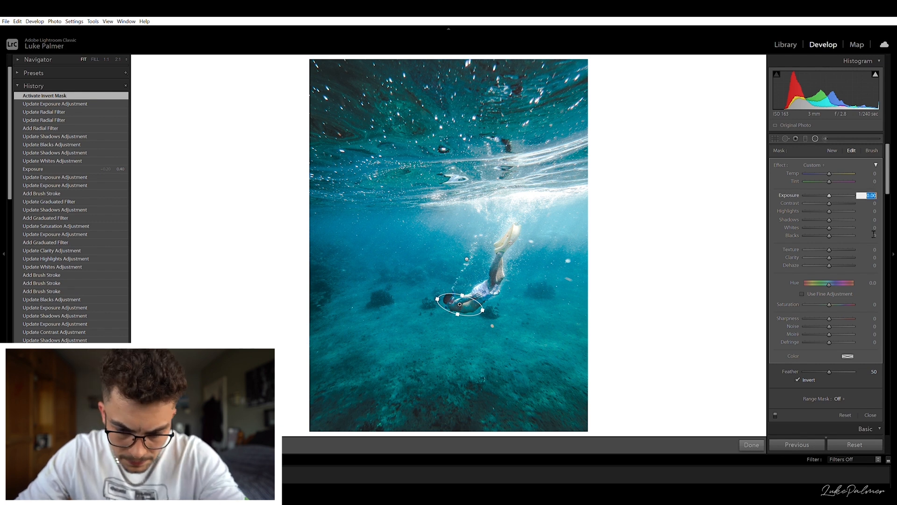
{"action": "type", "text": "0"}
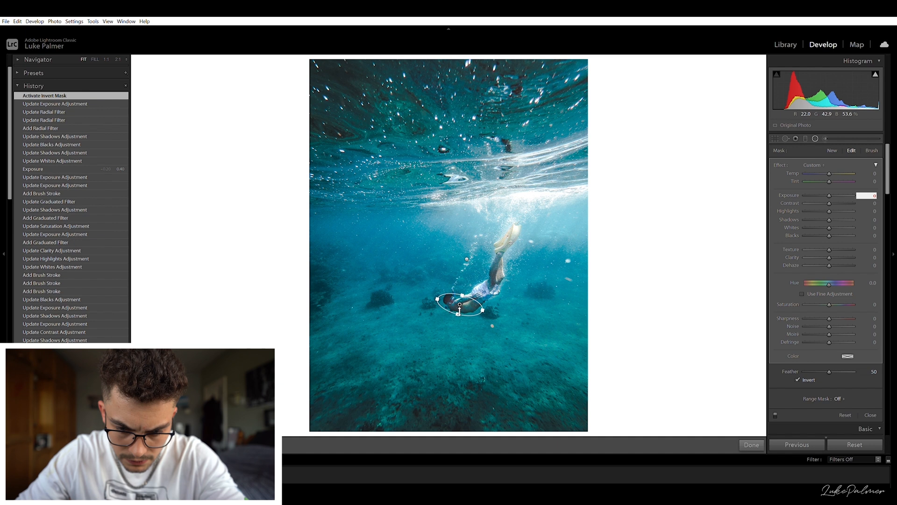
{"action": "key", "text": "Return"}
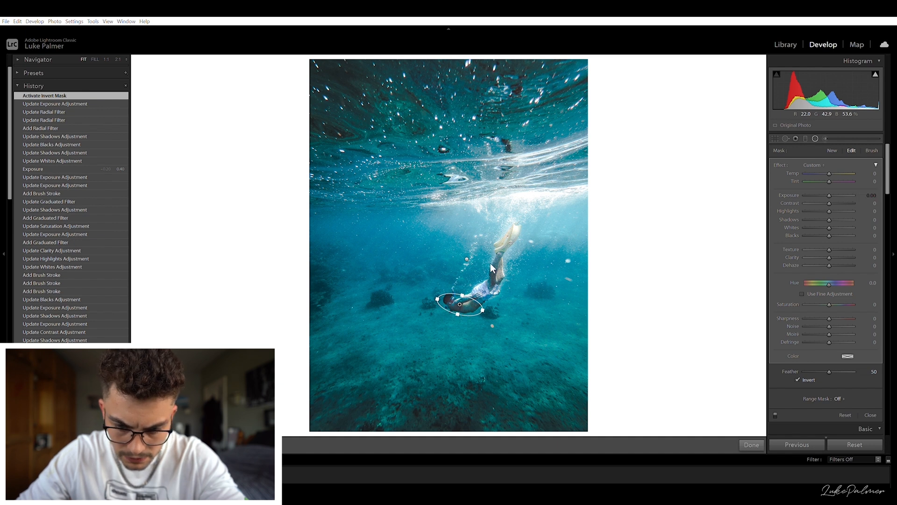
- Reshape the radial filter slightly, set its blacks to 8, then close the radial tool
{"action": "left_click", "coordinate": [872, 195]}
{"action": "mouse_move", "coordinate": [475, 315]}
{"action": "left_mouse_down"}
{"action": "mouse_move", "coordinate": [476, 323]}
{"action": "mouse_move", "coordinate": [464, 309]}
{"action": "mouse_move", "coordinate": [475, 309]}
{"action": "left_mouse_up"}
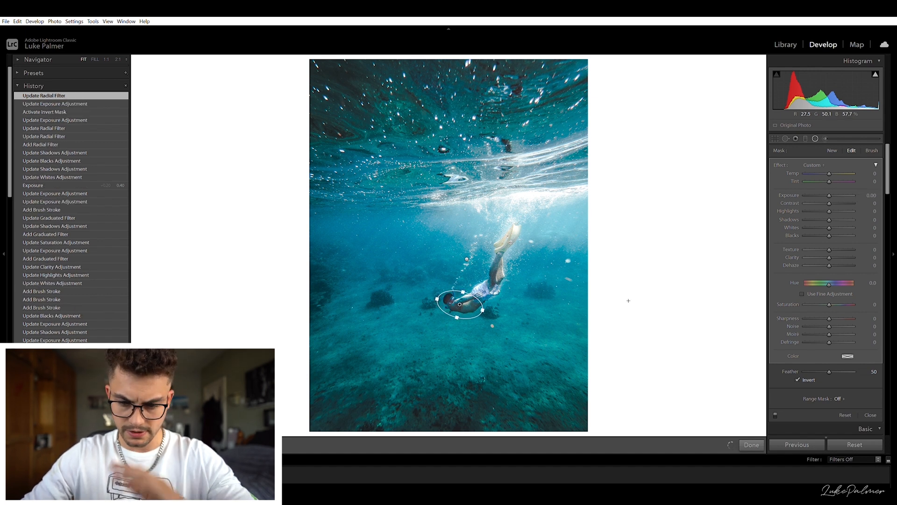
{"action": "key", "text": "o"}
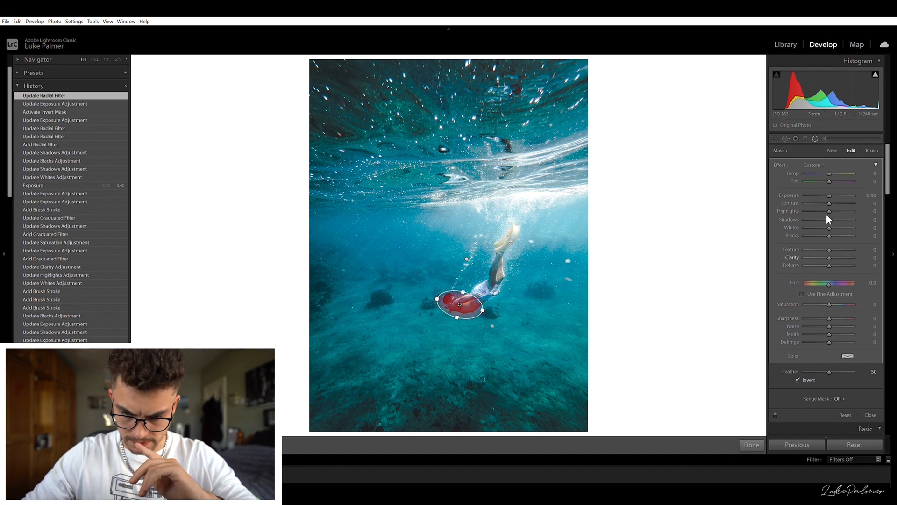
{"action": "left_click_drag", "start_coordinate": [828, 228], "coordinate": [832, 229]}
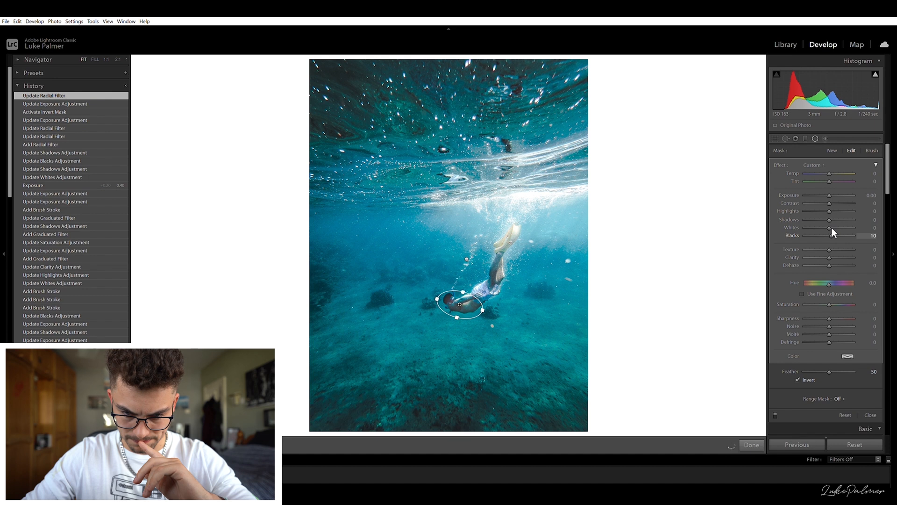
{"action": "left_click_drag", "start_coordinate": [831, 227], "coordinate": [830, 227]}
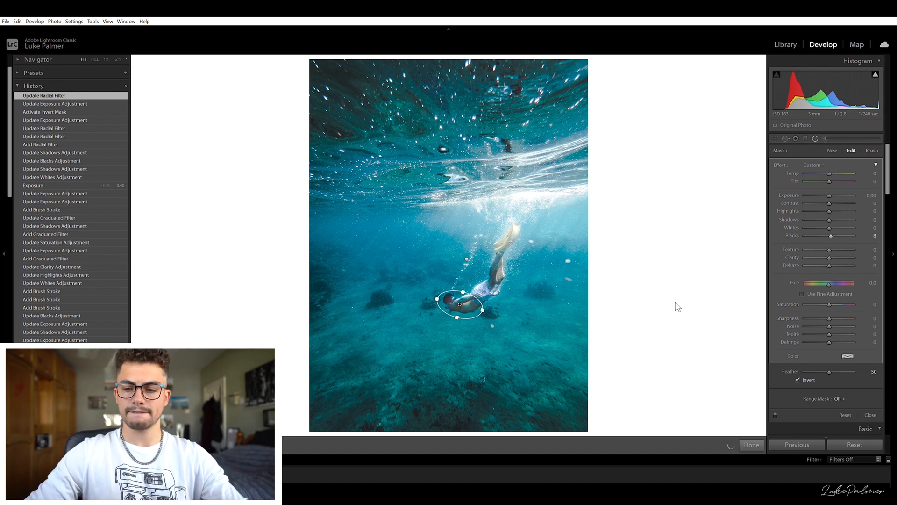
{"action": "left_click", "coordinate": [815, 139]}
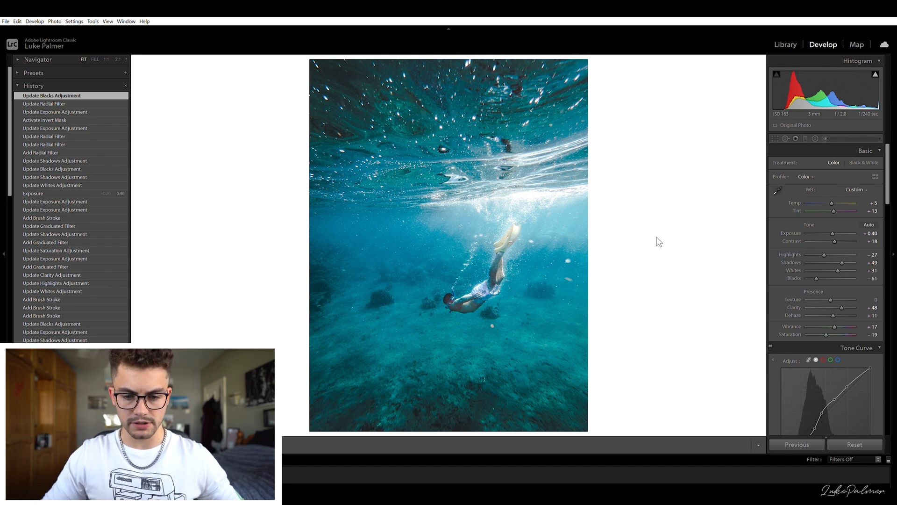
- Compare the before and after views side by side, zooming into the diver and the seabed
{"action": "key", "text": "y"}
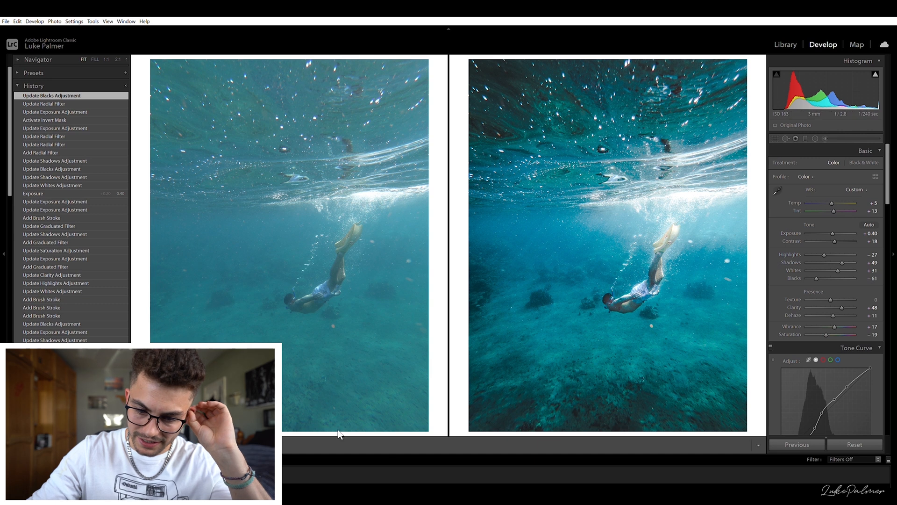
{"action": "left_click", "coordinate": [334, 279]}
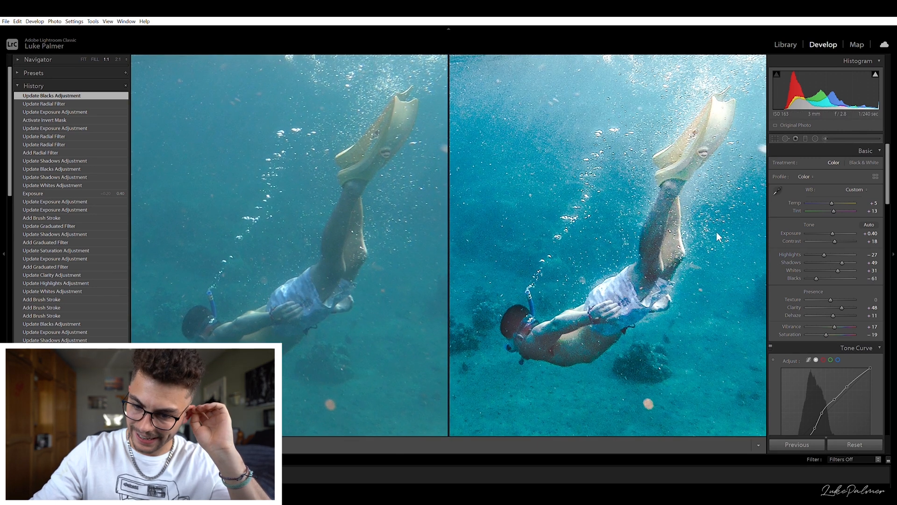
{"action": "left_click", "coordinate": [301, 264]}
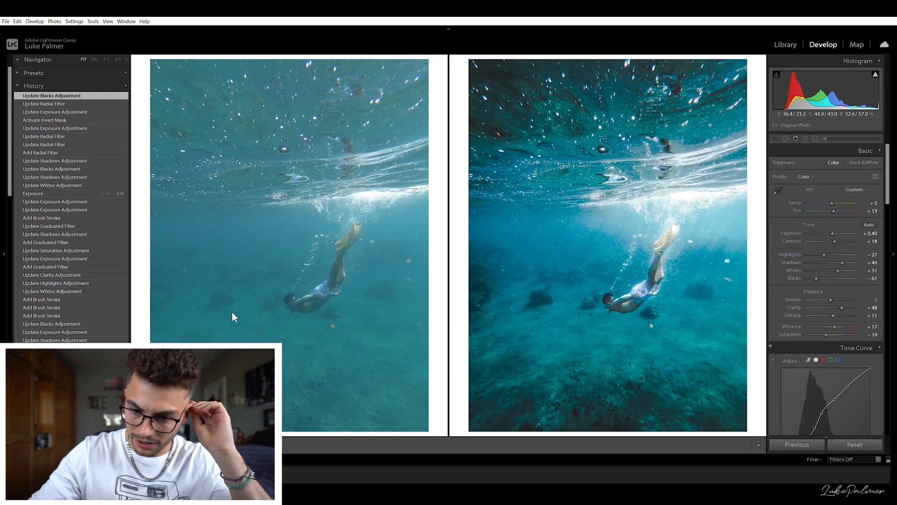
{"action": "left_click", "coordinate": [221, 265]}
{"action": "left_click_drag", "start_coordinate": [211, 251], "coordinate": [272, 268]}
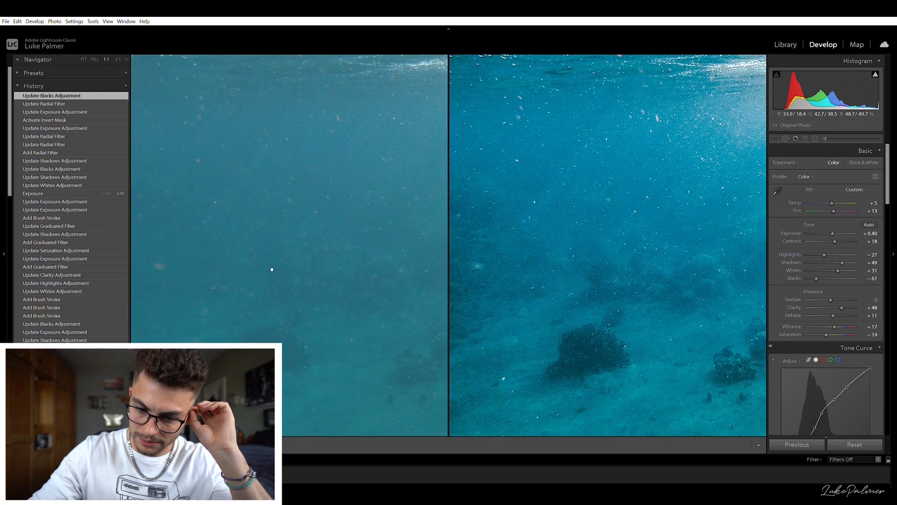
{"action": "left_click", "coordinate": [283, 265]}
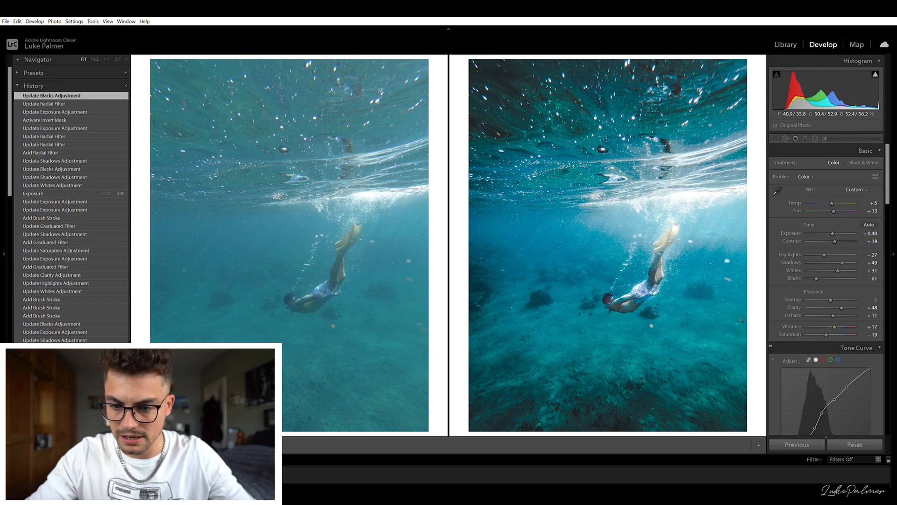
{"action": "key", "text": "y"}
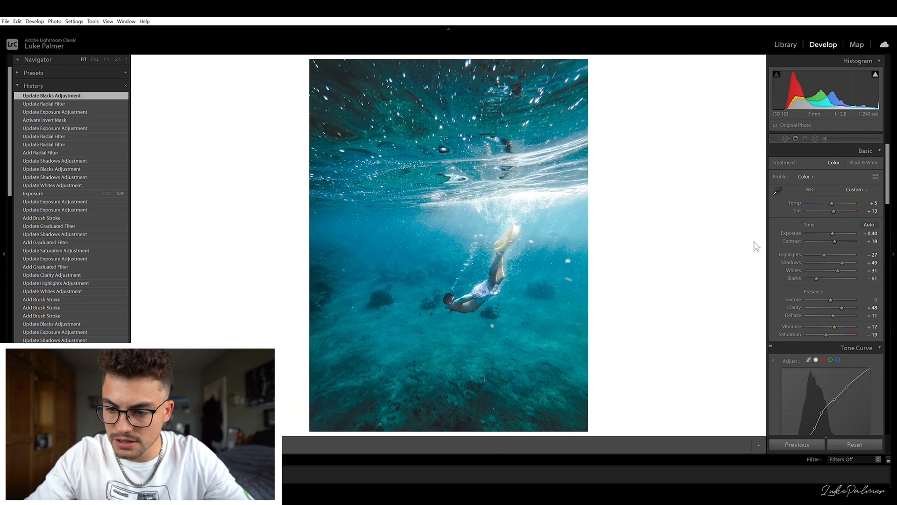
- Crop the photo to a 4 x 5 aspect ratio, trimming from the top, and apply the crop
{"action": "key", "text": "r"}
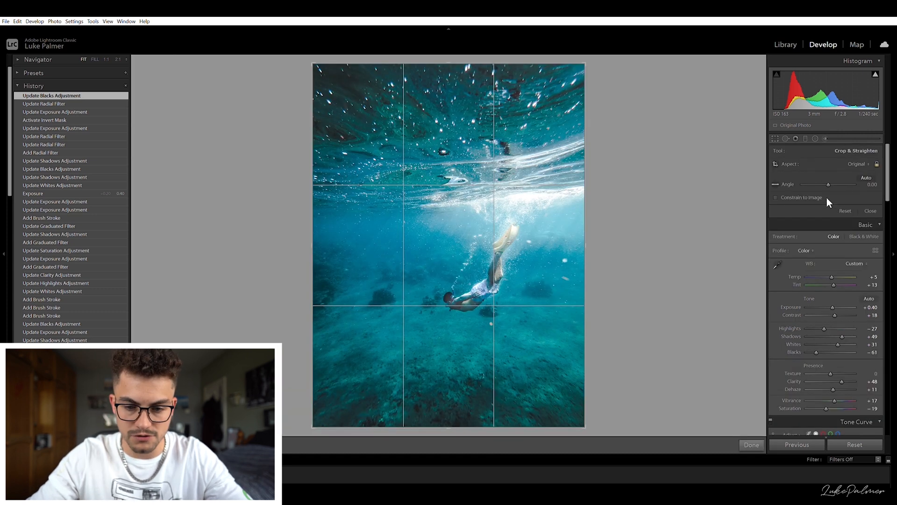
{"action": "left_click", "coordinate": [826, 198]}
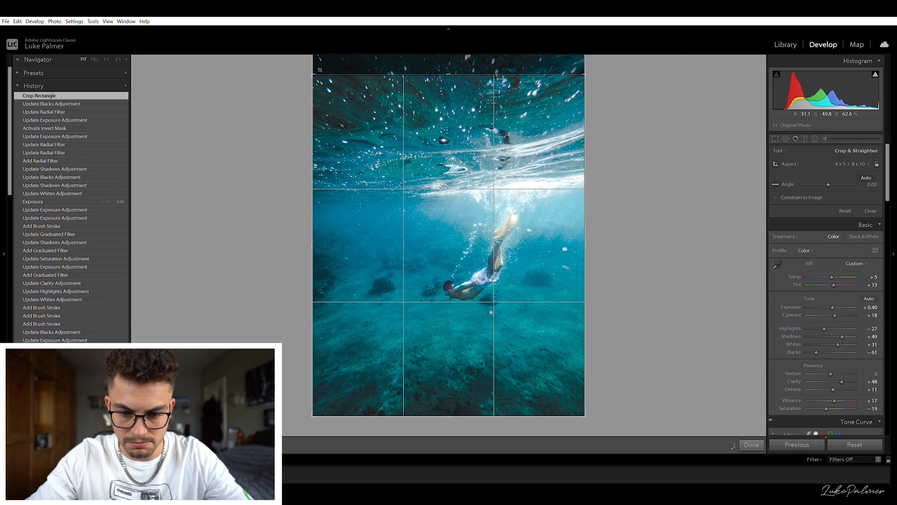
{"action": "left_click", "coordinate": [317, 69]}
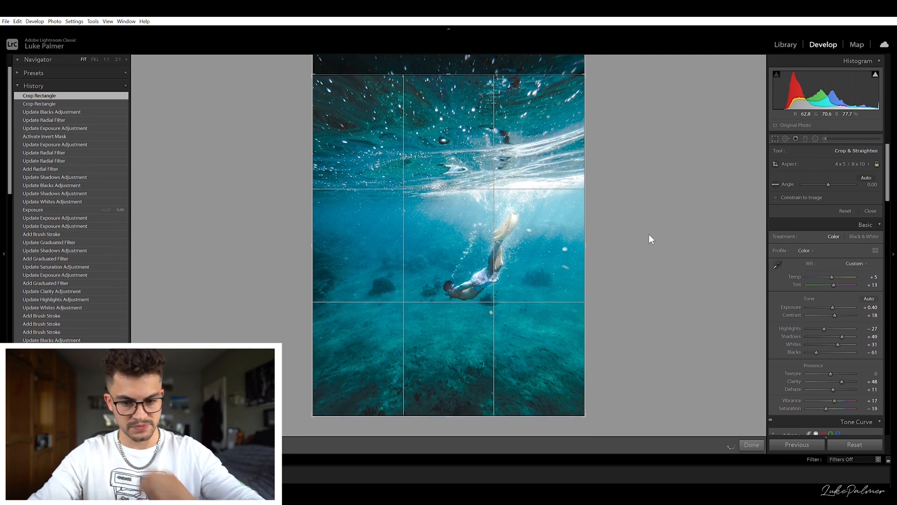
{"action": "key", "text": "Return"}
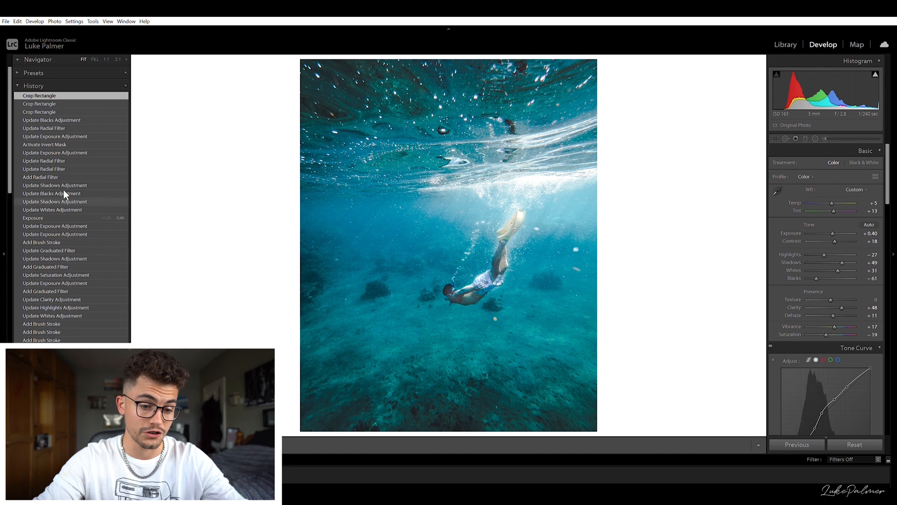
- Lower the global contrast to +11 and set the blacks to -60
{"action": "scroll", "coordinate": [63, 189], "scroll_direction": "down", "scroll_amount": 10}
{"action": "scroll", "coordinate": [69, 223], "scroll_direction": "up", "scroll_amount": 10}
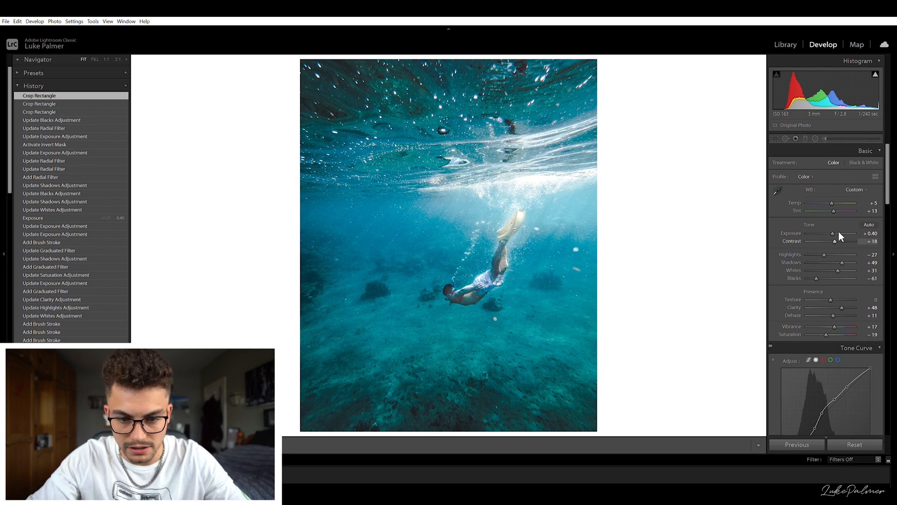
{"action": "left_click_drag", "start_coordinate": [835, 232], "coordinate": [833, 232]}
{"action": "left_click_drag", "start_coordinate": [834, 232], "coordinate": [832, 232]}
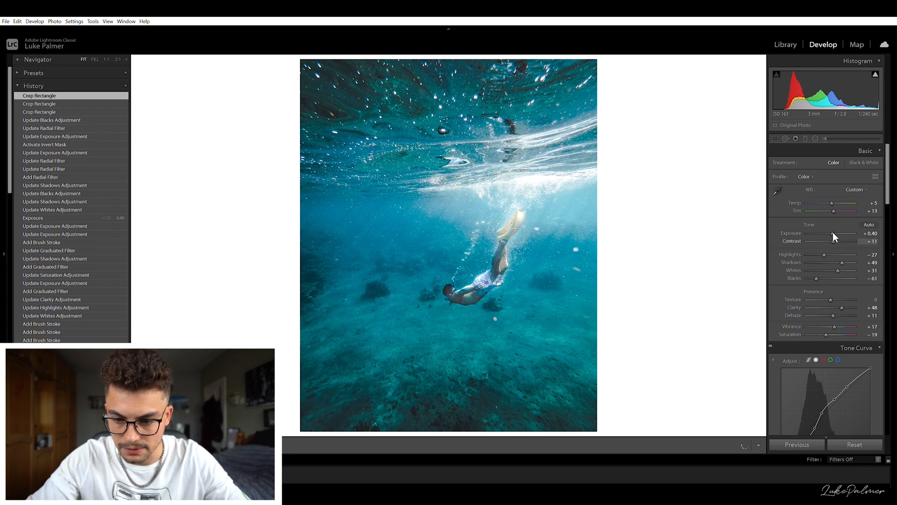
{"action": "left_click_drag", "start_coordinate": [822, 269], "coordinate": [817, 270]}
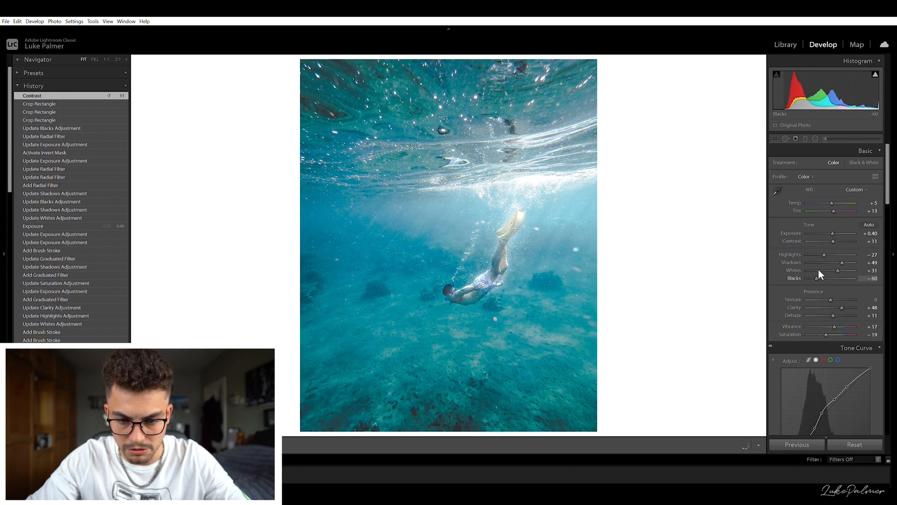
{"action": "left_click_drag", "start_coordinate": [819, 269], "coordinate": [818, 270]}
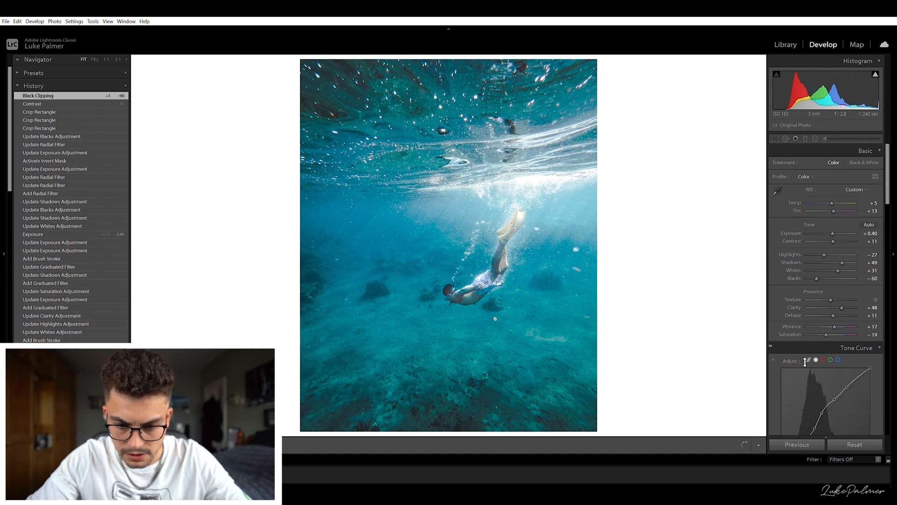
- Return to the latest Point Curve: Custom state in the edit history to review the tone curve
{"action": "scroll", "coordinate": [805, 362], "scroll_direction": "down", "scroll_amount": 3}
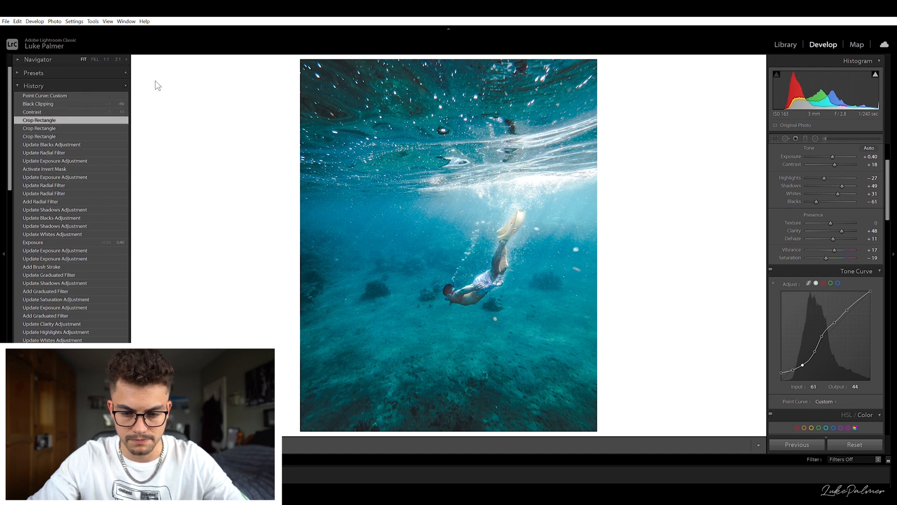
{"action": "left_click", "coordinate": [127, 95]}
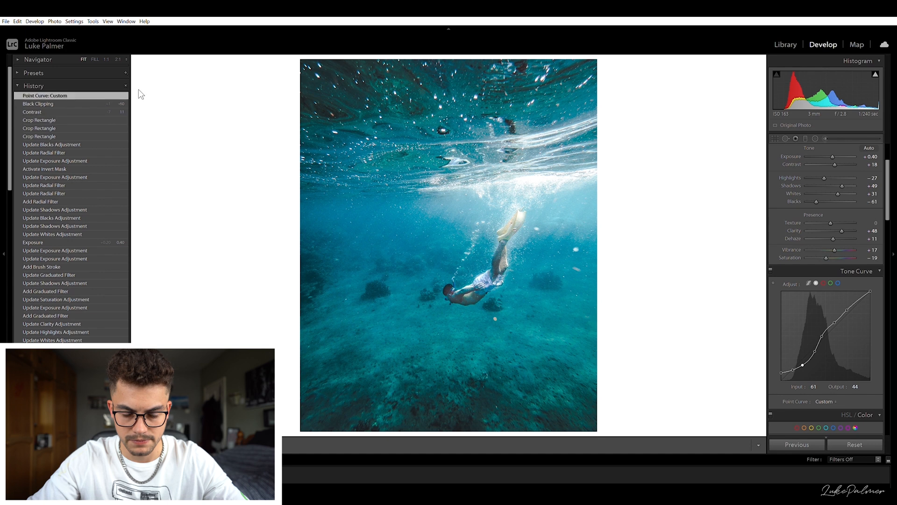